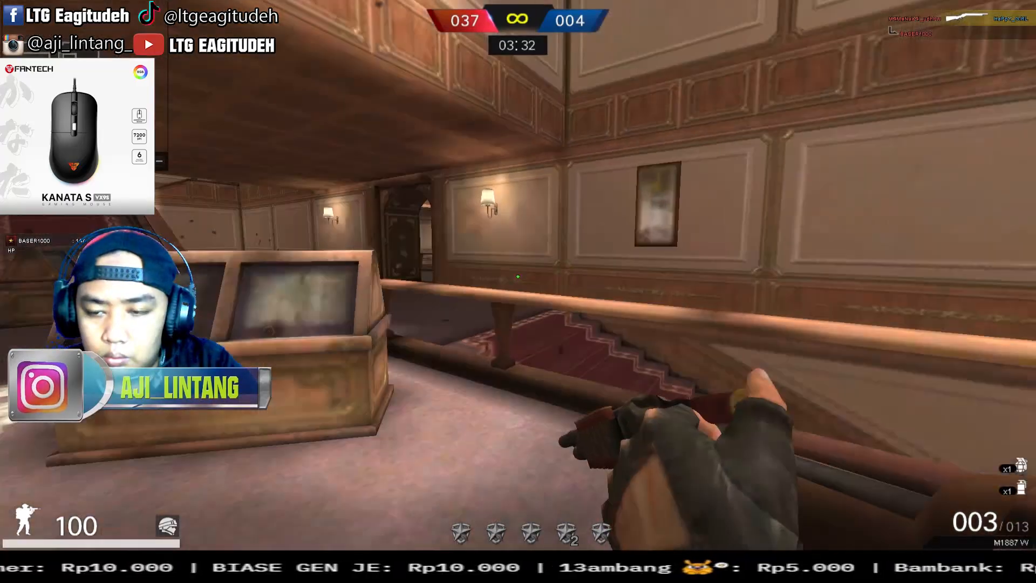
{"action": "key", "text": "r"}
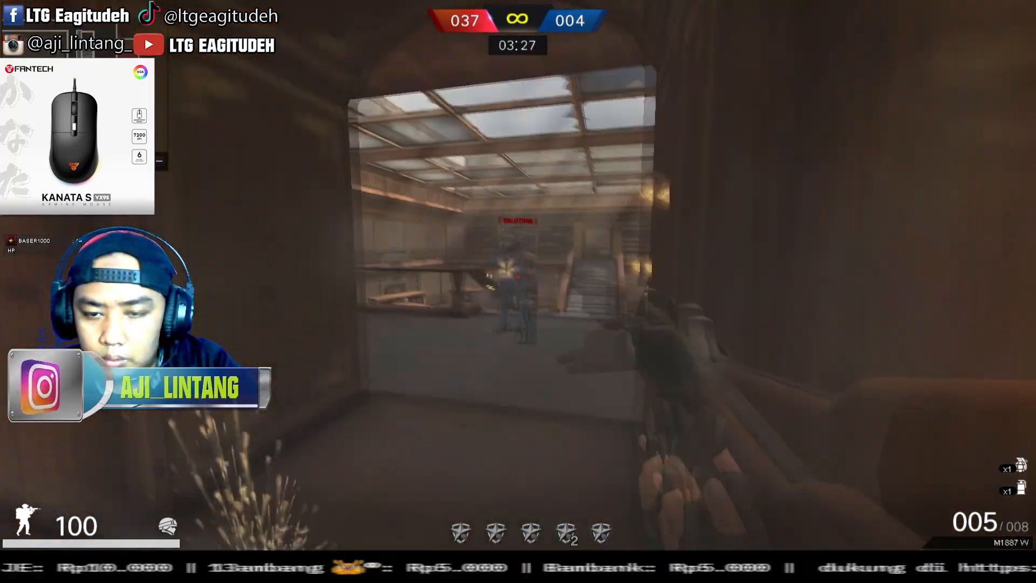
{"action": "key", "text": "3"}
{"action": "left_click", "coordinate": [518, 292]}
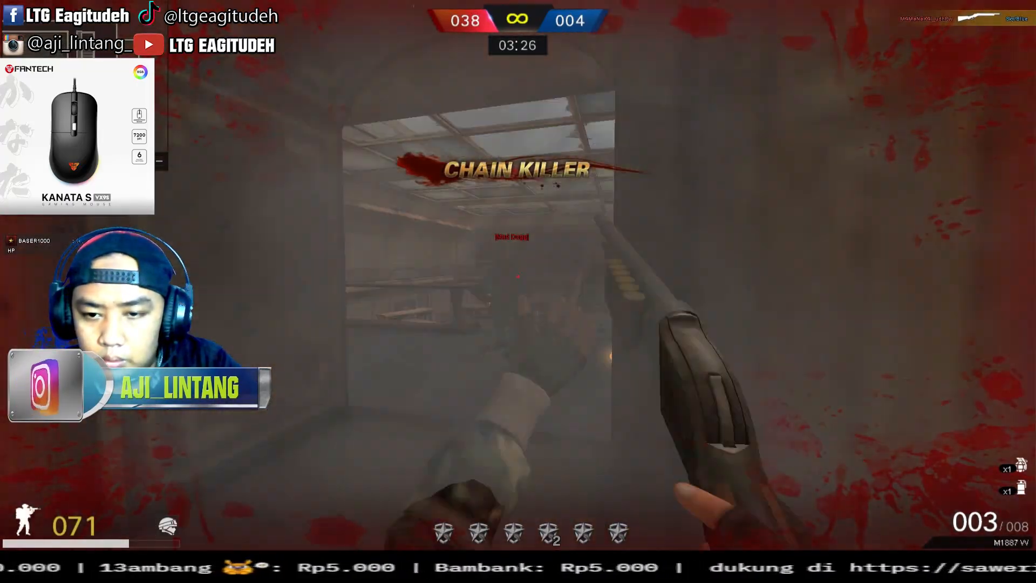
{"action": "left_click", "coordinate": [518, 292]}
{"action": "left_click", "coordinate": [518, 291]}
{"action": "left_click", "coordinate": [518, 291]}
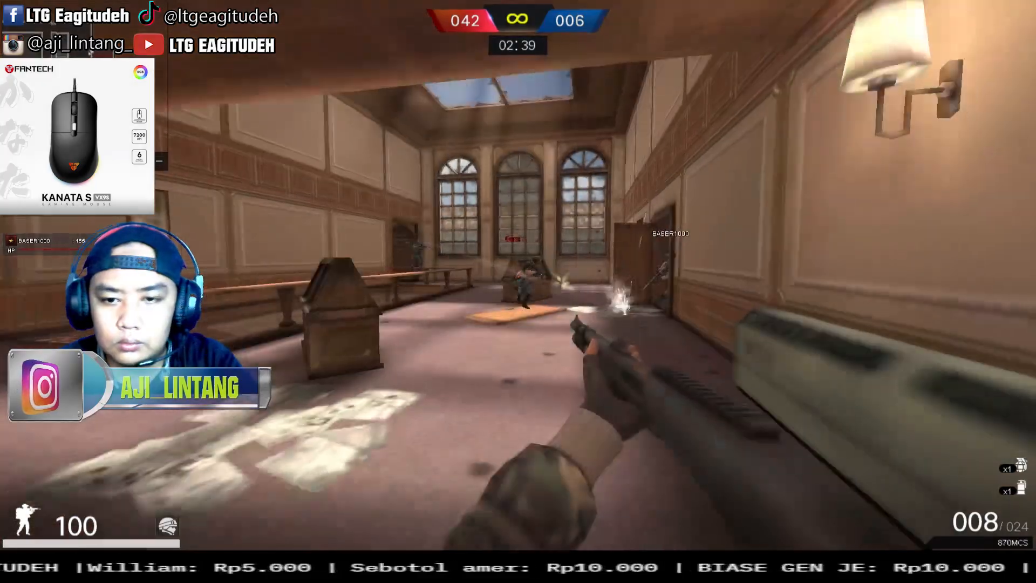
{"action": "left_click", "coordinate": [518, 292]}
{"action": "left_click", "coordinate": [518, 292]}
{"action": "left_click", "coordinate": [518, 292]}
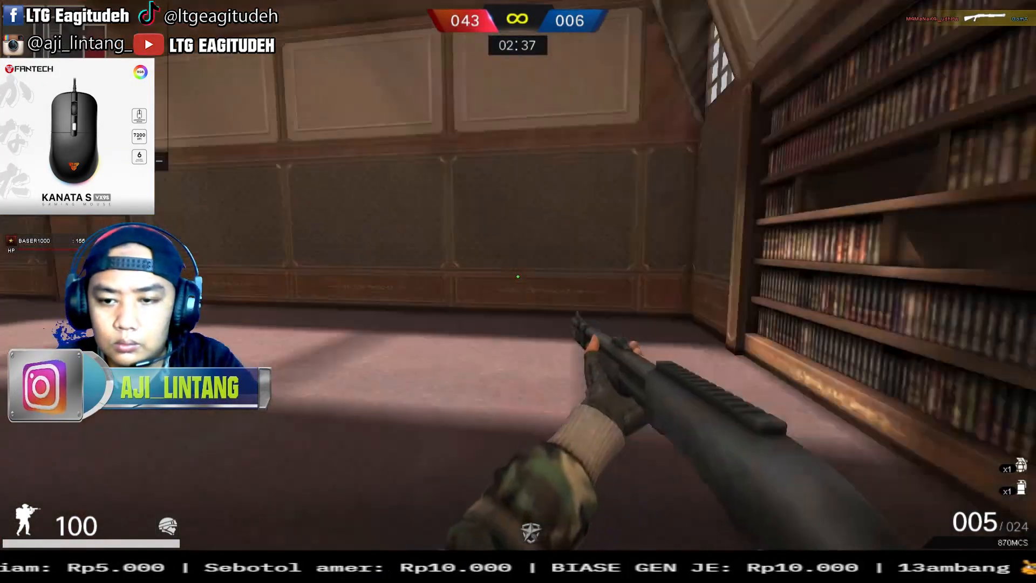
{"action": "key", "text": "r"}
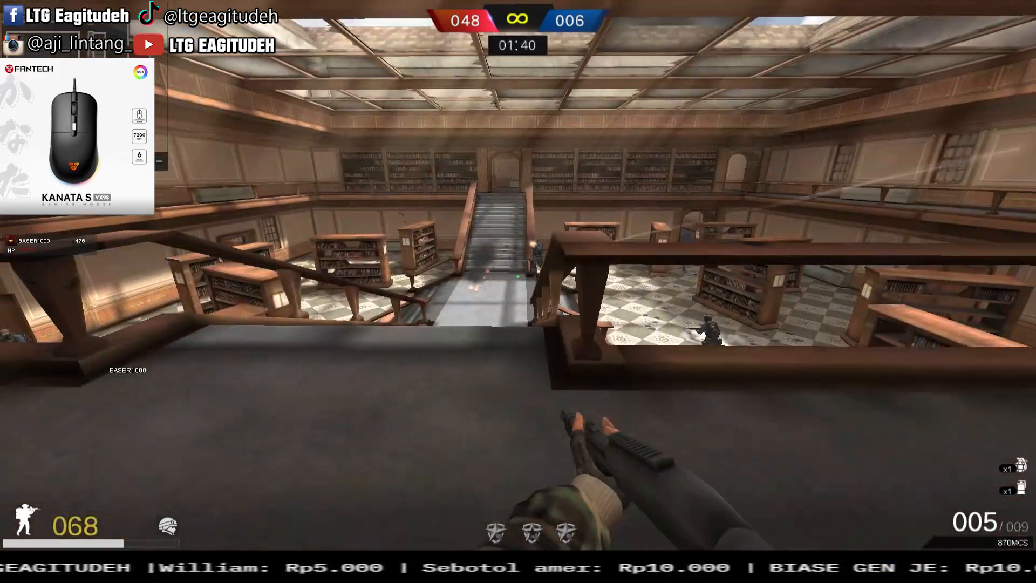
{"action": "left_click", "coordinate": [518, 292]}
{"action": "left_click", "coordinate": [518, 292]}
{"action": "key", "text": "3"}
{"action": "key", "text": "1"}
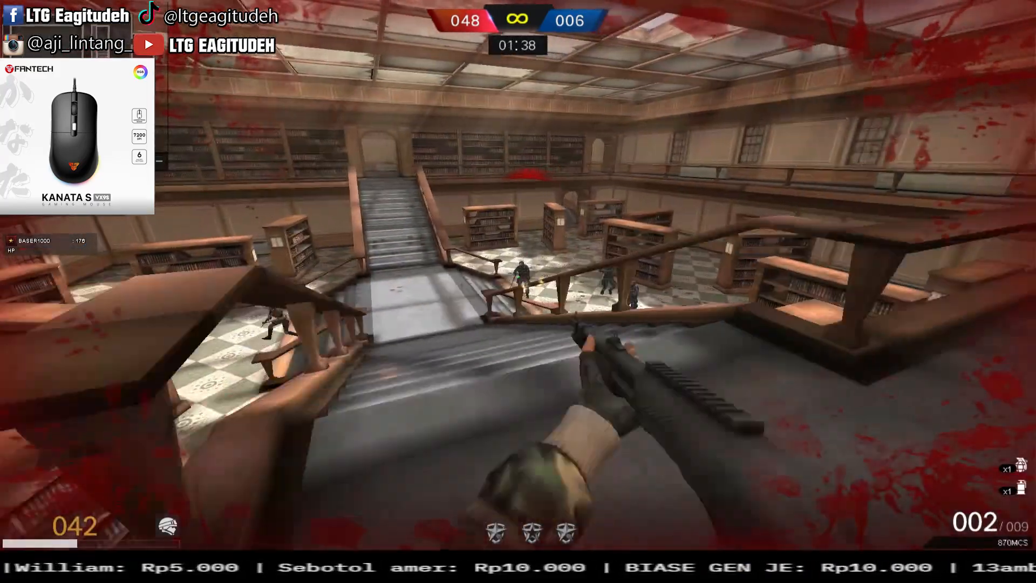
{"action": "left_click", "coordinate": [518, 292]}
{"action": "key", "text": "r"}
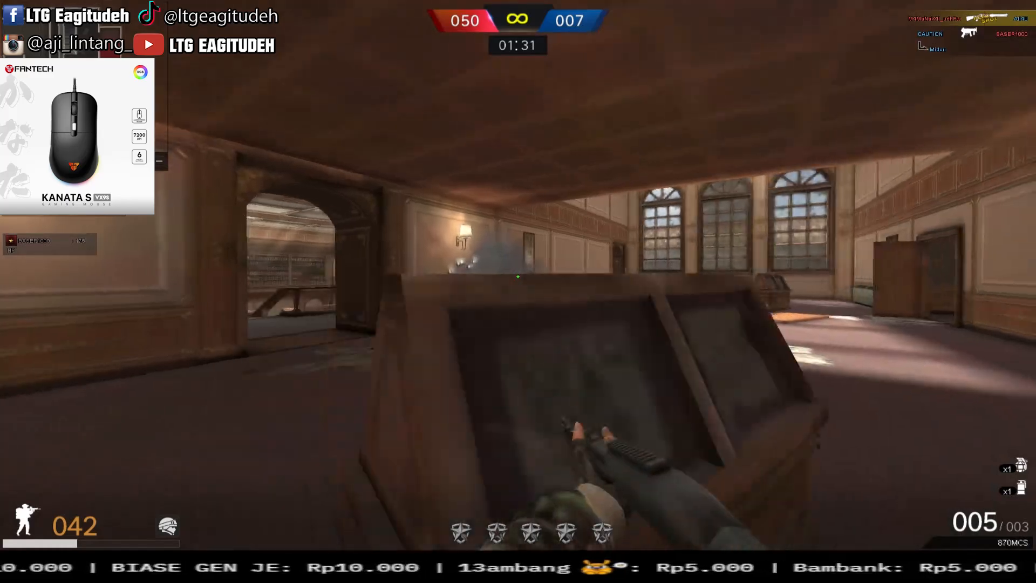
{"action": "left_click", "coordinate": [518, 292]}
{"action": "left_click", "coordinate": [518, 276]}
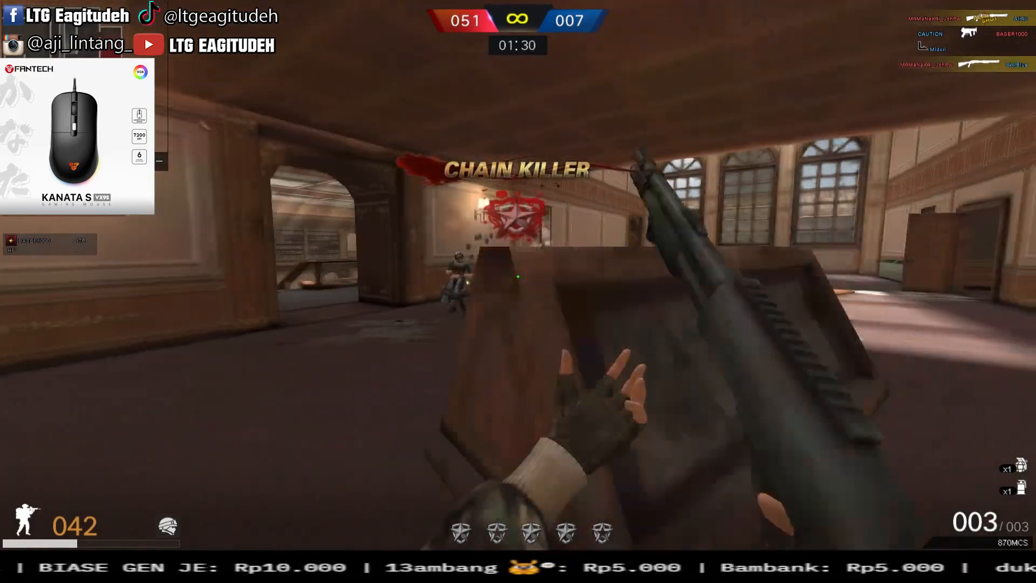
{"action": "key", "text": "r"}
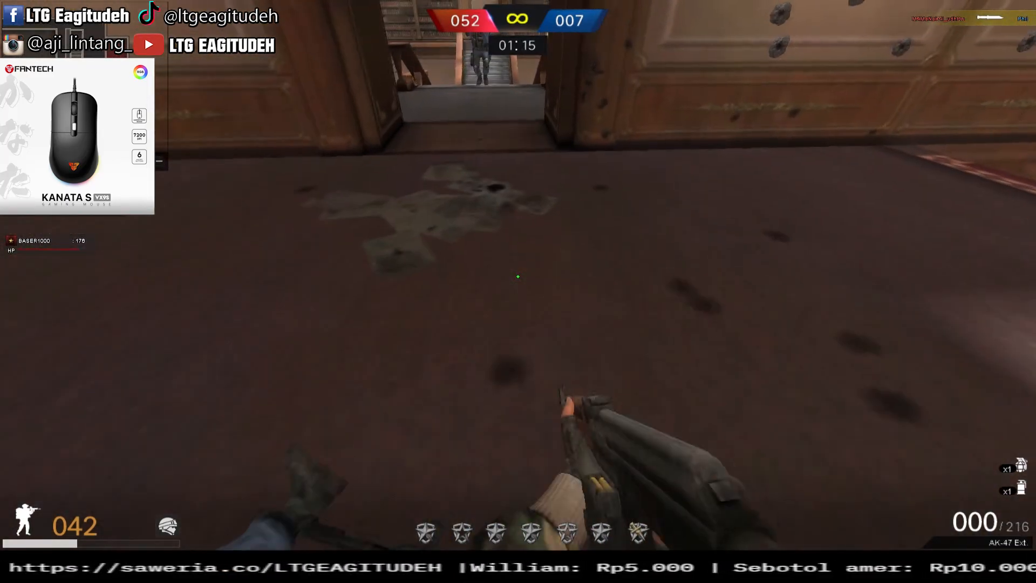
{"action": "key", "text": "s"}
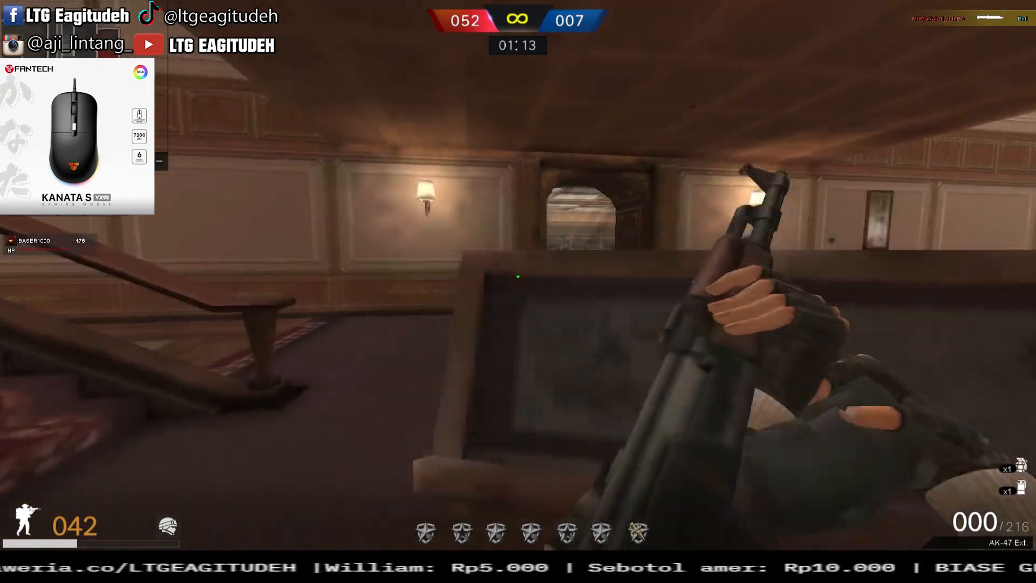
{"action": "key", "text": "w"}
{"action": "key", "text": "3"}
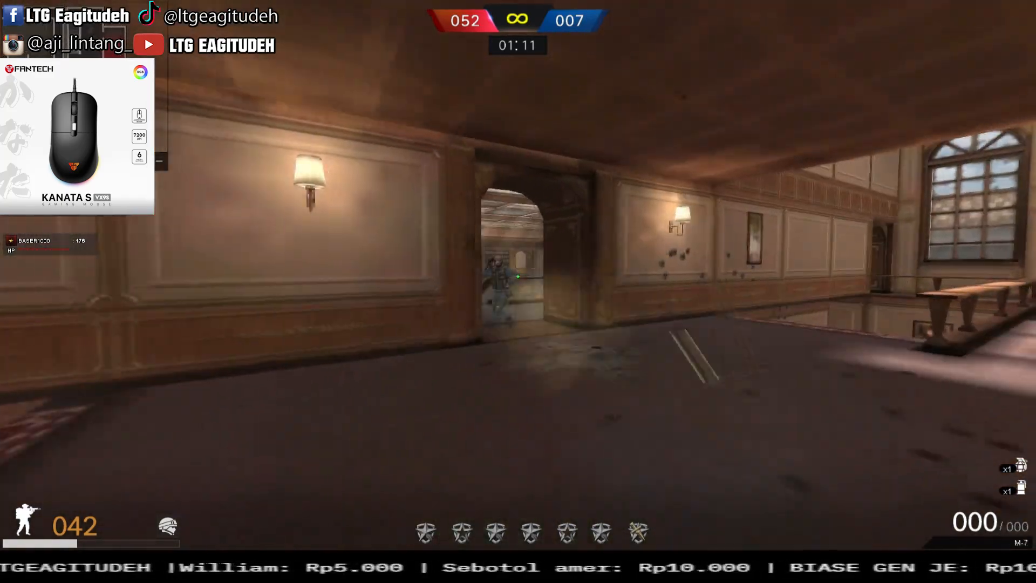
{"action": "key", "text": "1"}
{"action": "left_click", "coordinate": [518, 276]}
{"action": "left_click", "coordinate": [519, 276]}
{"action": "left_click", "coordinate": [518, 278]}
{"action": "left_click", "coordinate": [518, 277]}
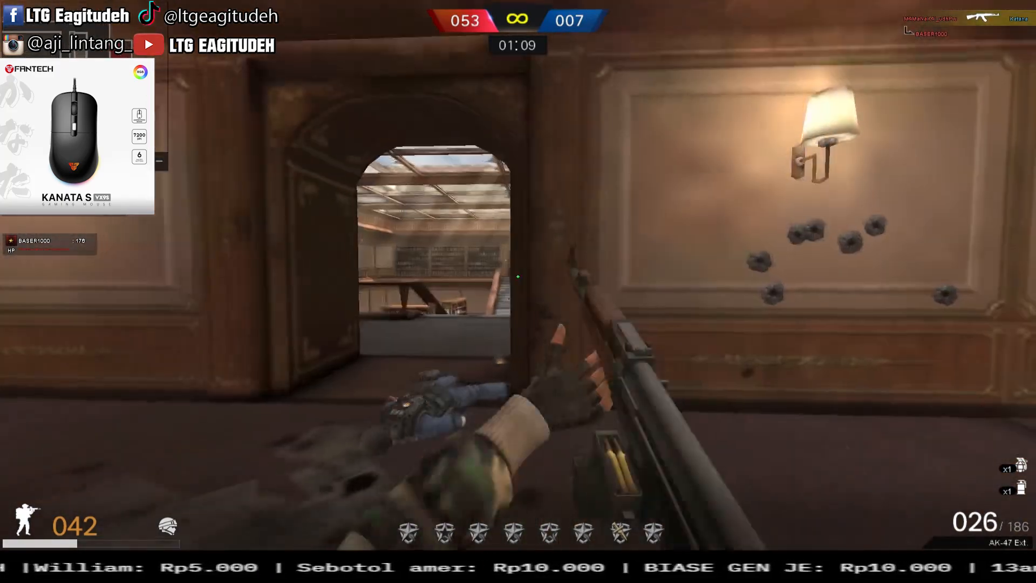
{"action": "left_click", "coordinate": [518, 277]}
{"action": "left_click", "coordinate": [519, 277]}
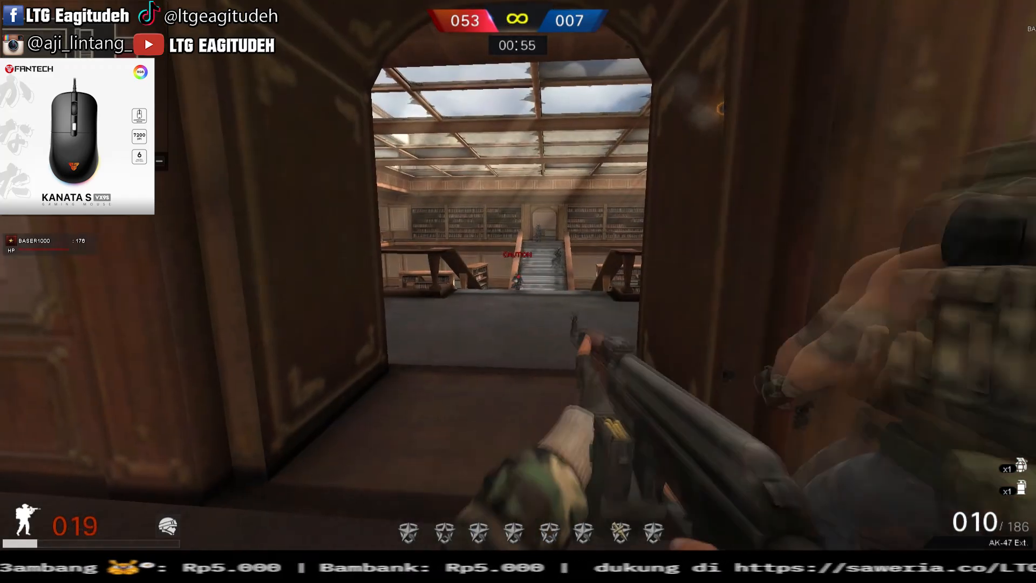
{"action": "left_click", "coordinate": [518, 276]}
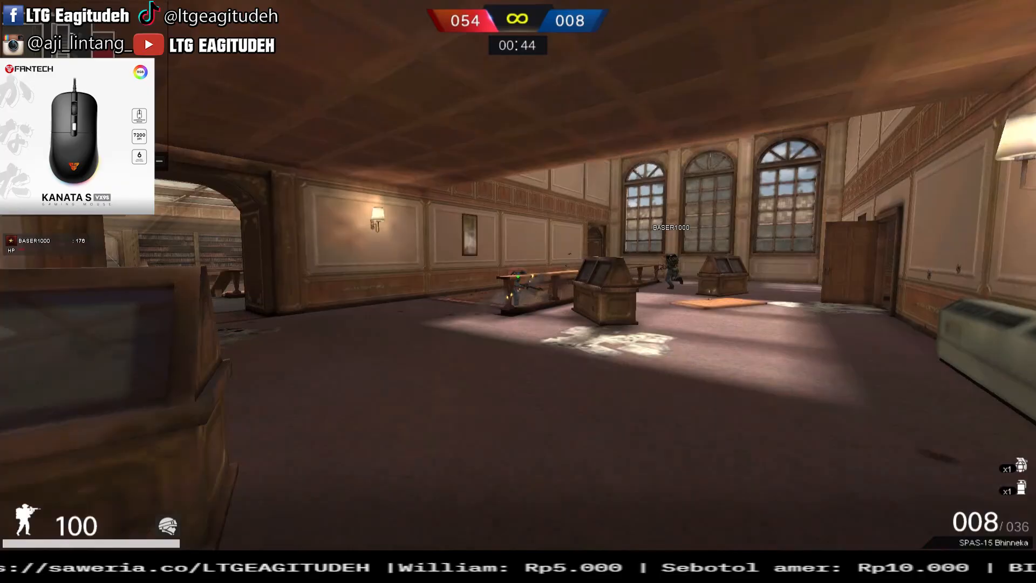
{"action": "left_click", "coordinate": [518, 277]}
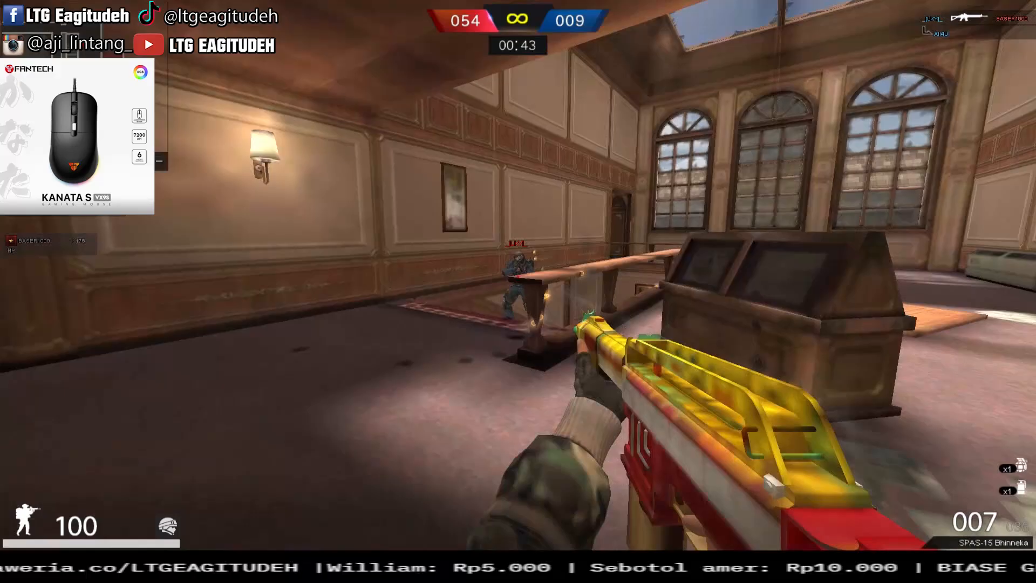
{"action": "left_click", "coordinate": [518, 276]}
{"action": "left_click", "coordinate": [518, 276]}
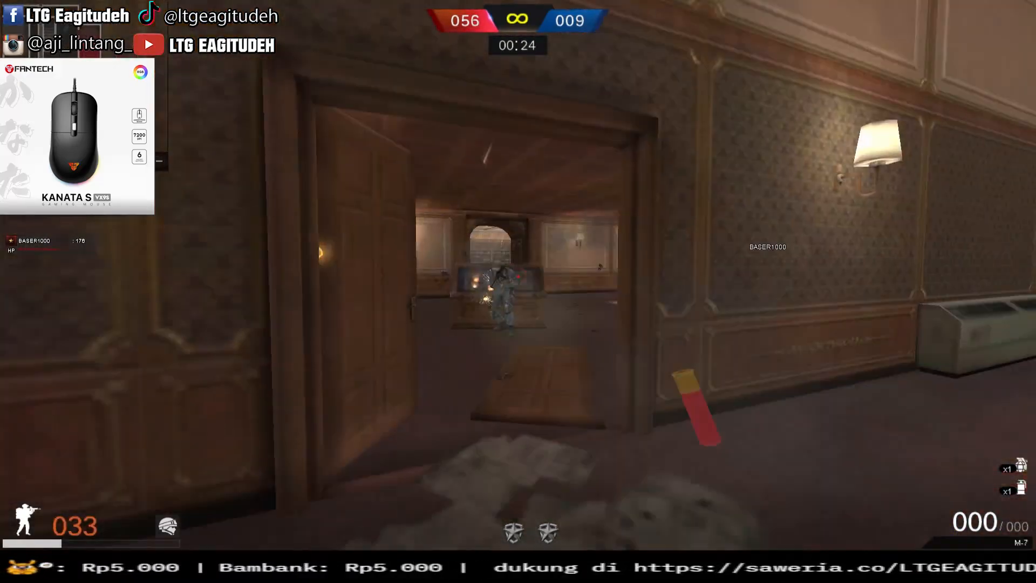
{"action": "left_click", "coordinate": [518, 277]}
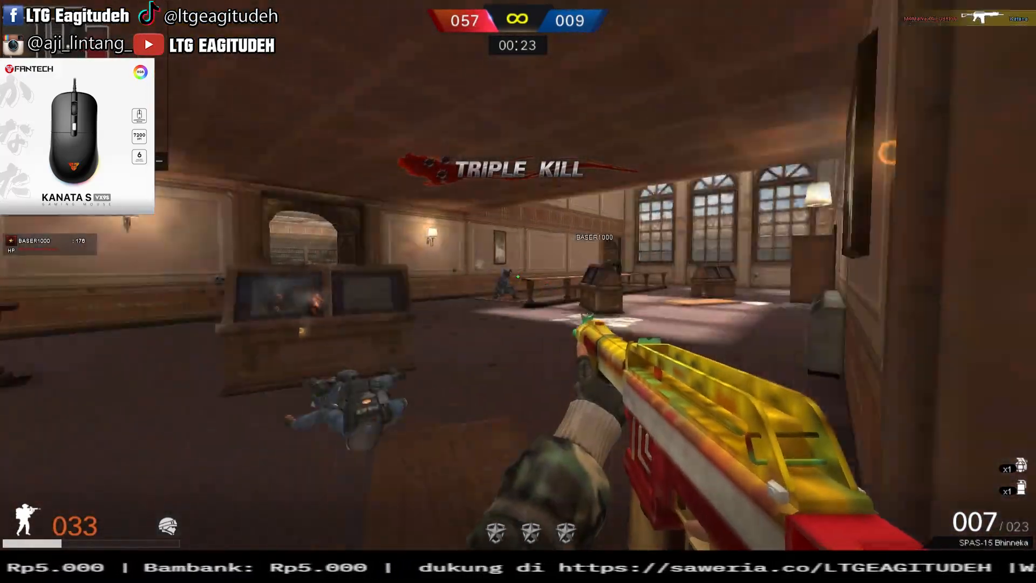
{"action": "left_click", "coordinate": [519, 277]}
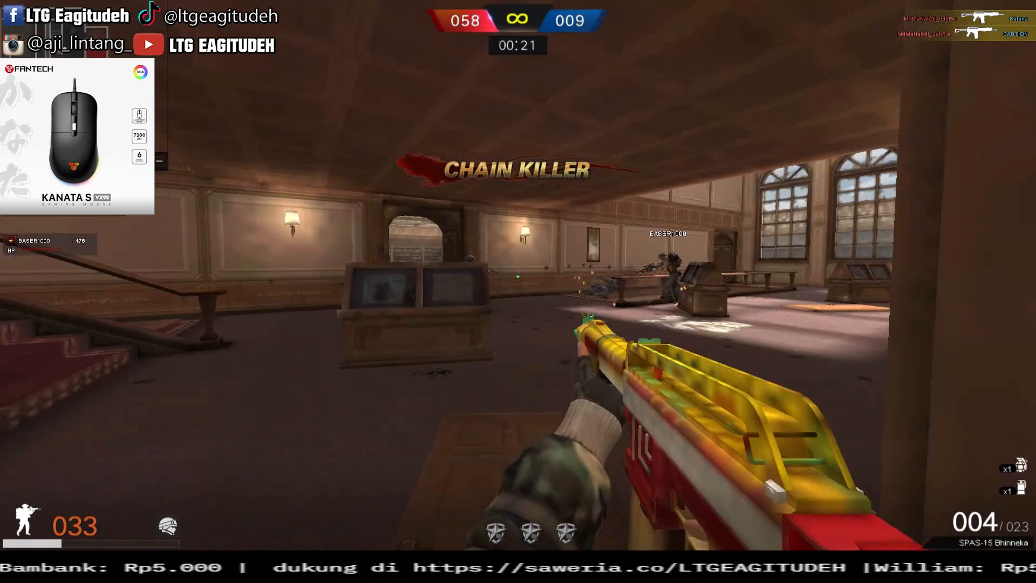
{"action": "left_click", "coordinate": [518, 278]}
{"action": "left_click", "coordinate": [518, 277]}
{"action": "left_click", "coordinate": [518, 277]}
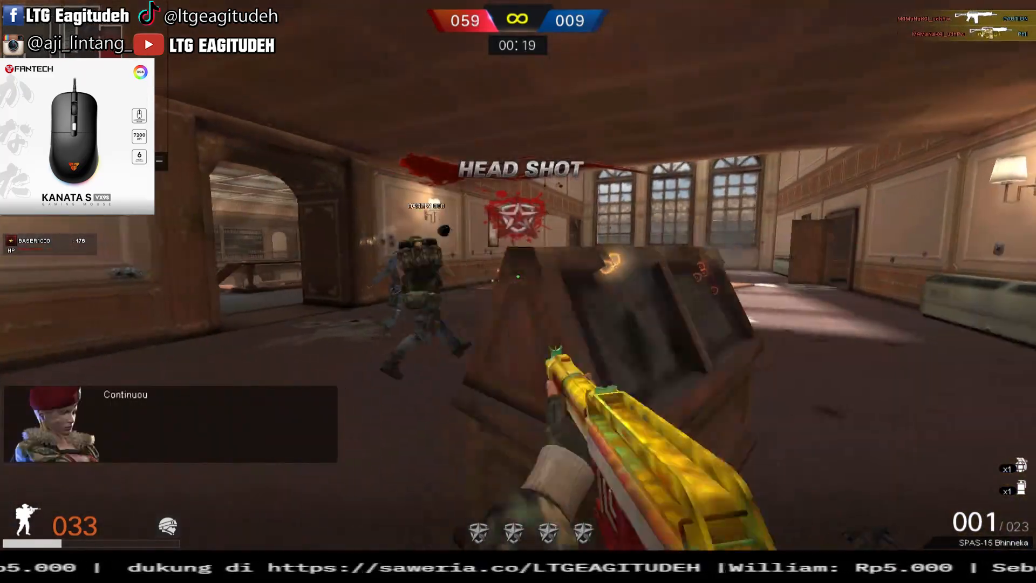
{"action": "key", "text": "r"}
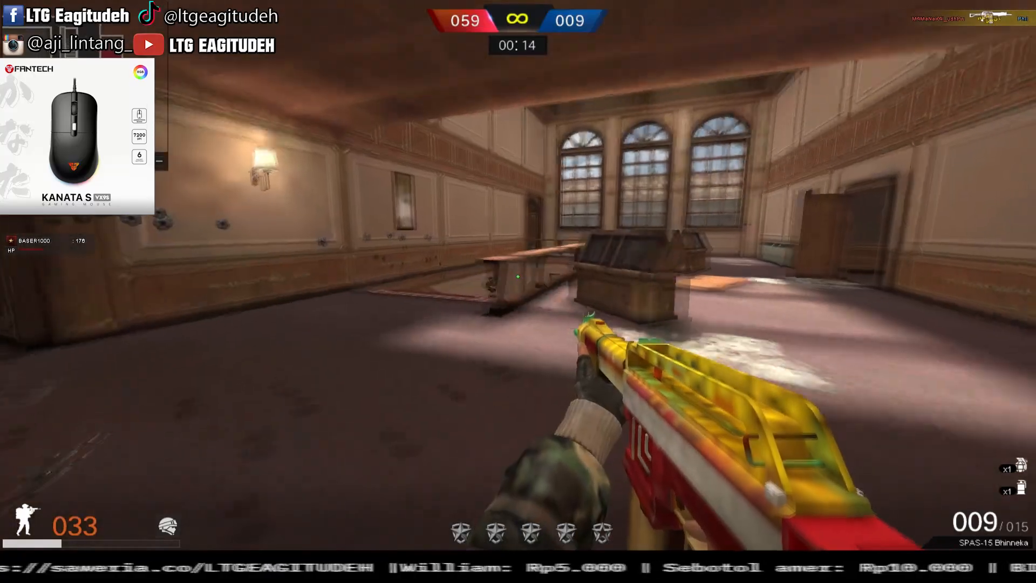
{"action": "left_click", "coordinate": [519, 277]}
{"action": "left_click", "coordinate": [518, 277]}
{"action": "left_click", "coordinate": [519, 277]}
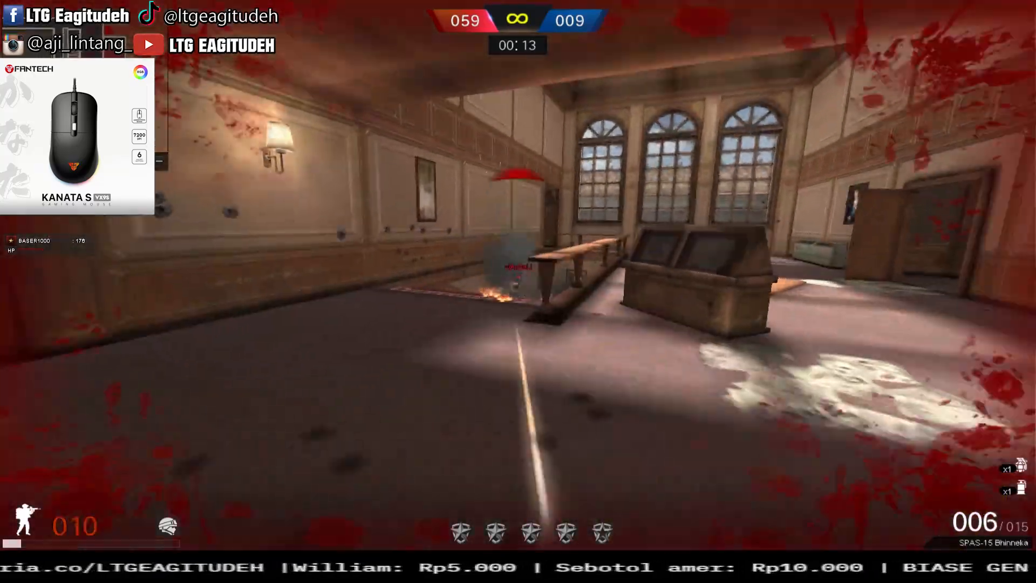
{"action": "left_click", "coordinate": [518, 277]}
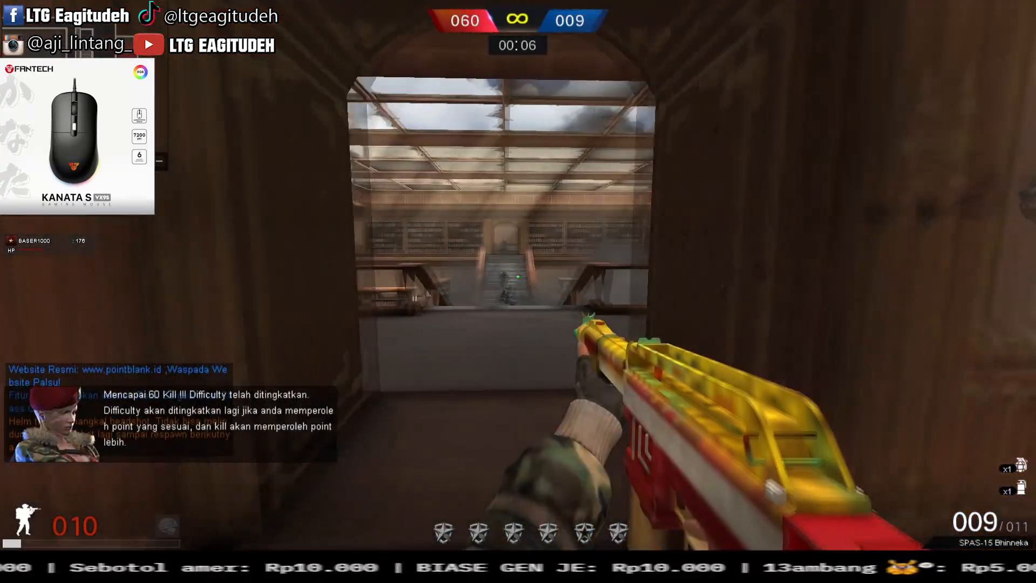
{"action": "left_click", "coordinate": [518, 277]}
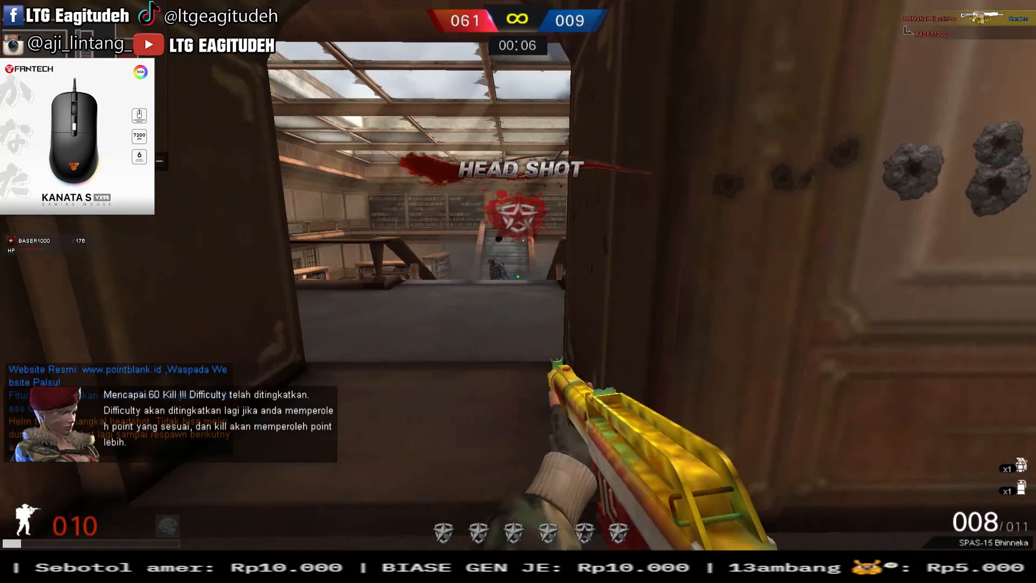
{"action": "left_click", "coordinate": [518, 277]}
{"action": "left_click", "coordinate": [518, 277]}
{"action": "left_click", "coordinate": [518, 276]}
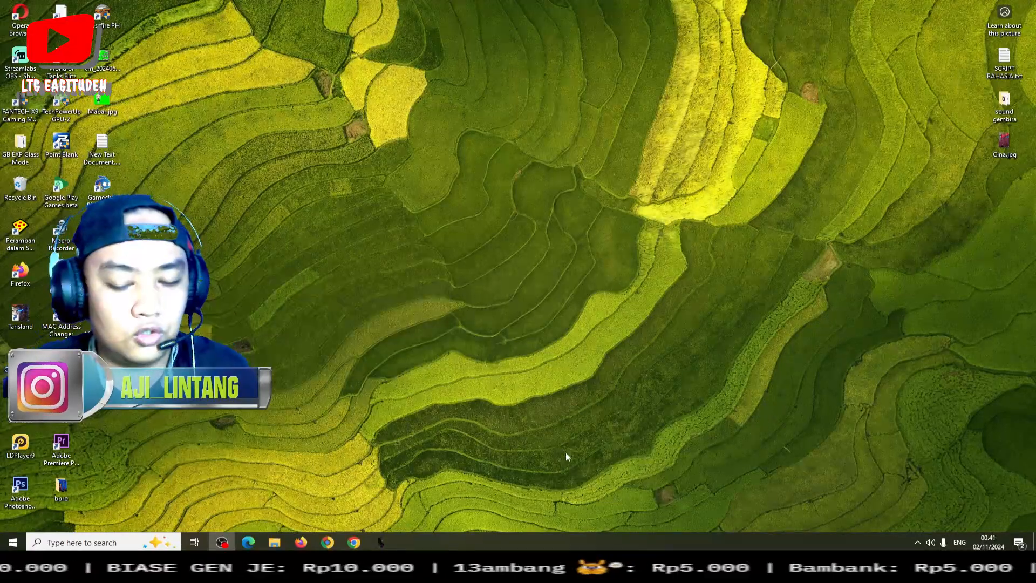
- Open the Fantech Kanata S mouse configuration software and display its macro settings
{"action": "left_click", "coordinate": [379, 542]}
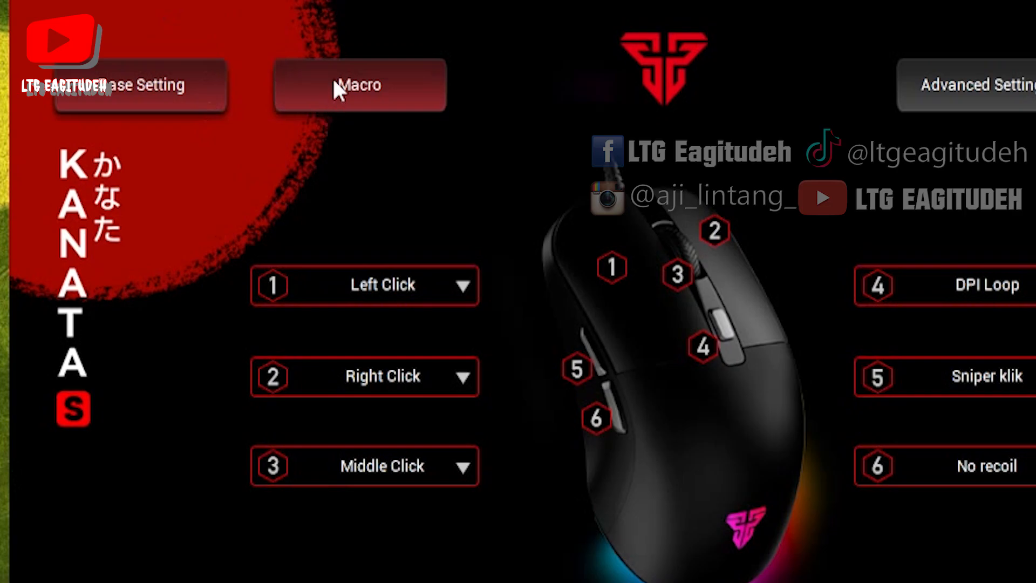
{"action": "left_click", "coordinate": [348, 92]}
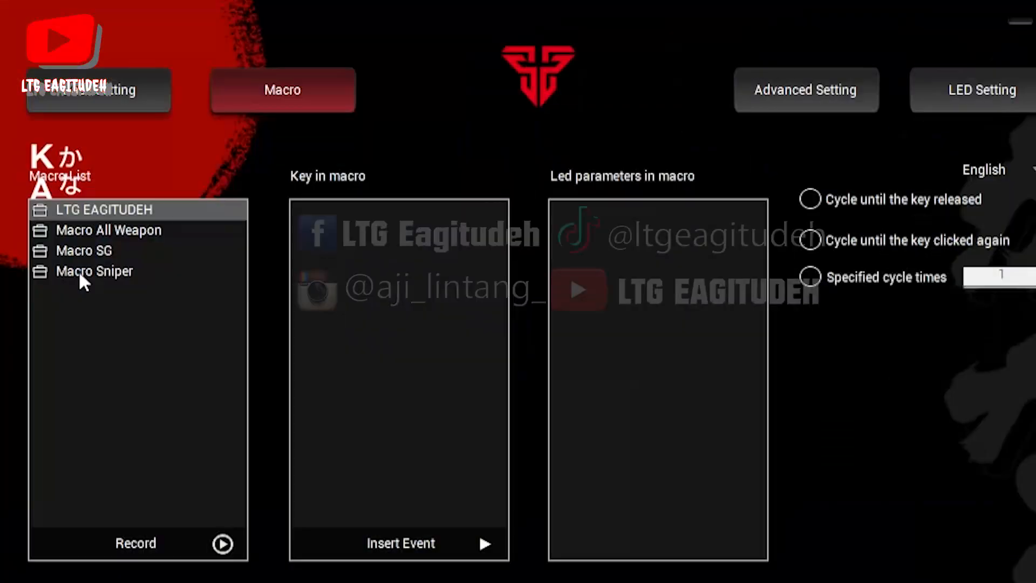
{"action": "right_click", "coordinate": [447, 179]}
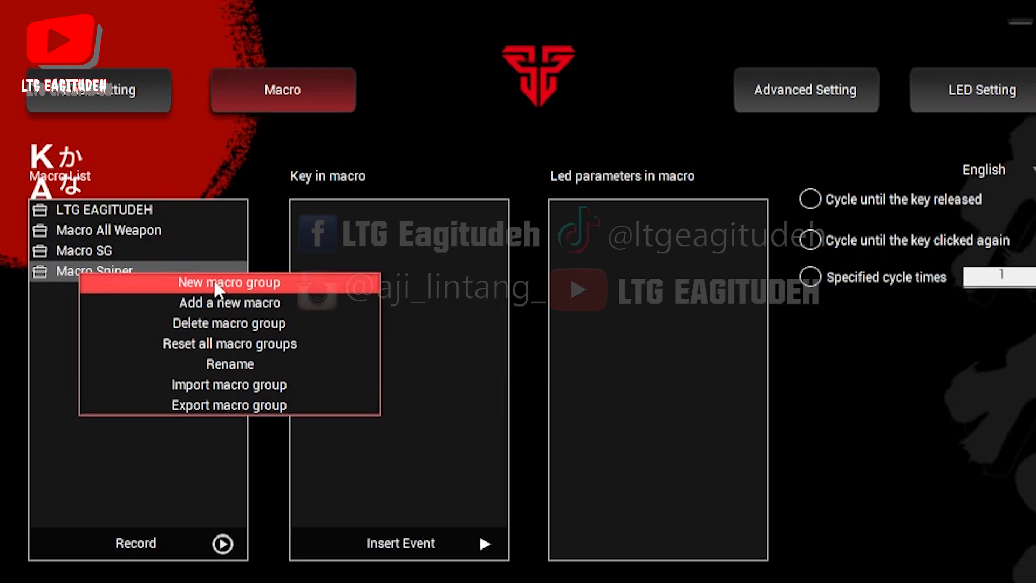
{"action": "left_click", "coordinate": [33, 290]}
{"action": "left_click", "coordinate": [40, 272]}
{"action": "left_click", "coordinate": [40, 267]}
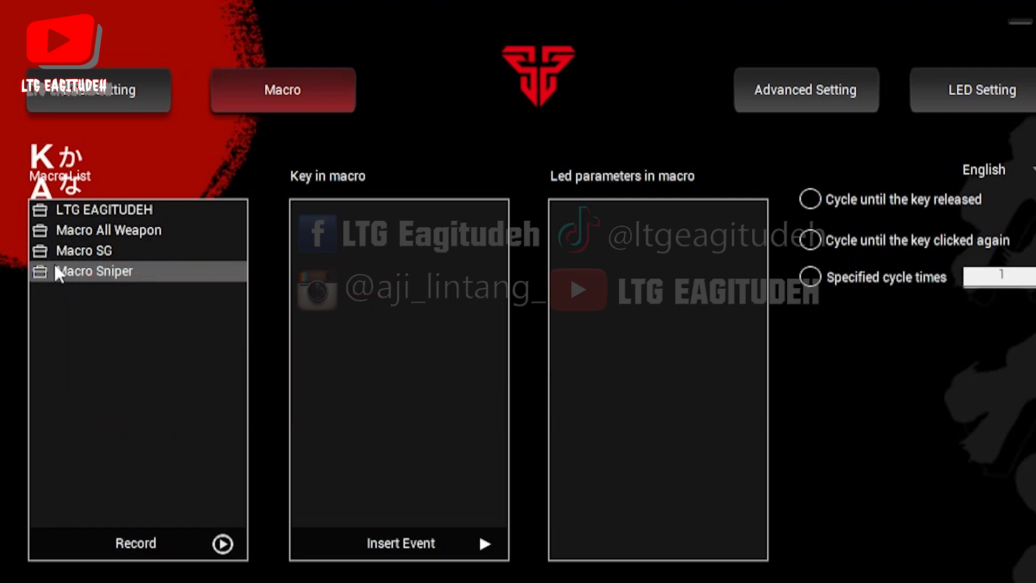
- Expand the Macro SG group and add a new macro to it
{"action": "left_click", "coordinate": [41, 247]}
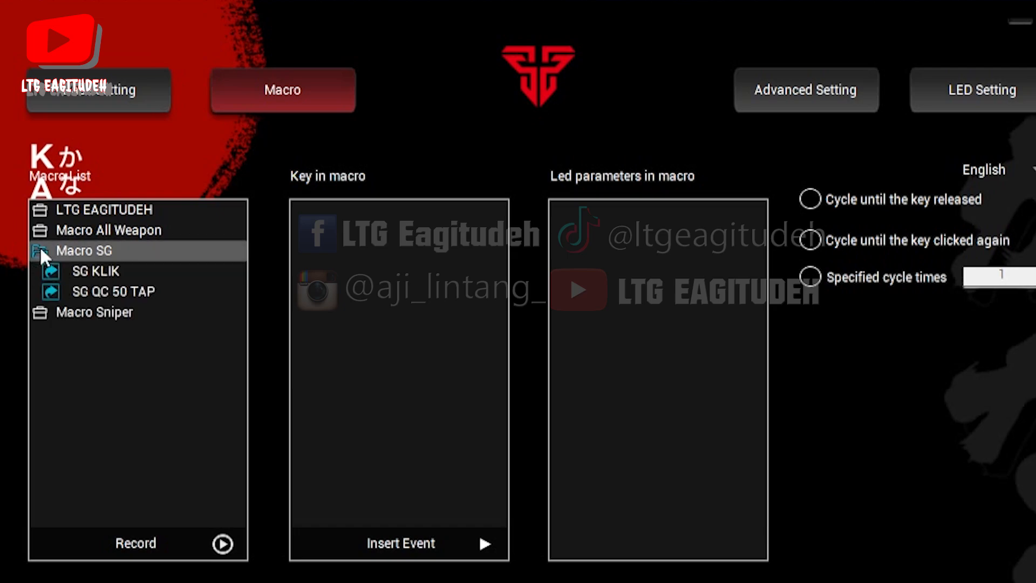
{"action": "right_click", "coordinate": [71, 246]}
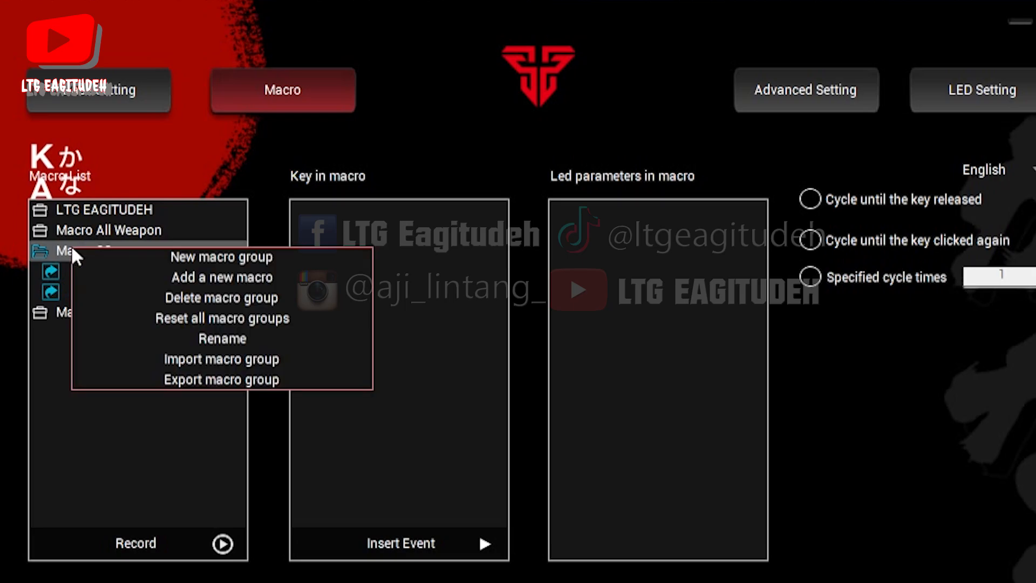
{"action": "left_click", "coordinate": [215, 280]}
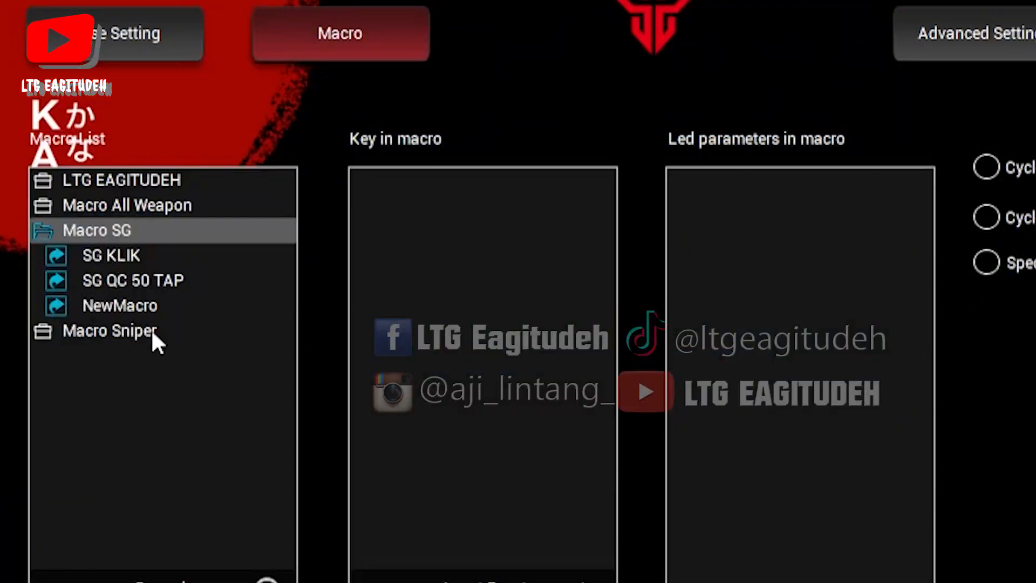
- Rename the new macro in the Macro SG group as "SG 50TAHAN"
{"action": "left_click", "coordinate": [132, 306]}
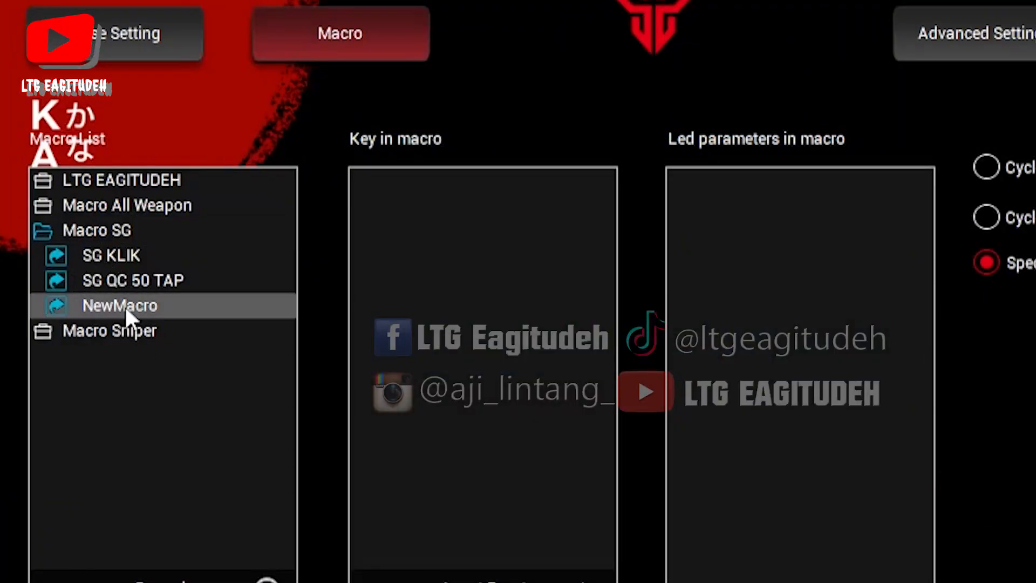
{"action": "right_click", "coordinate": [117, 305]}
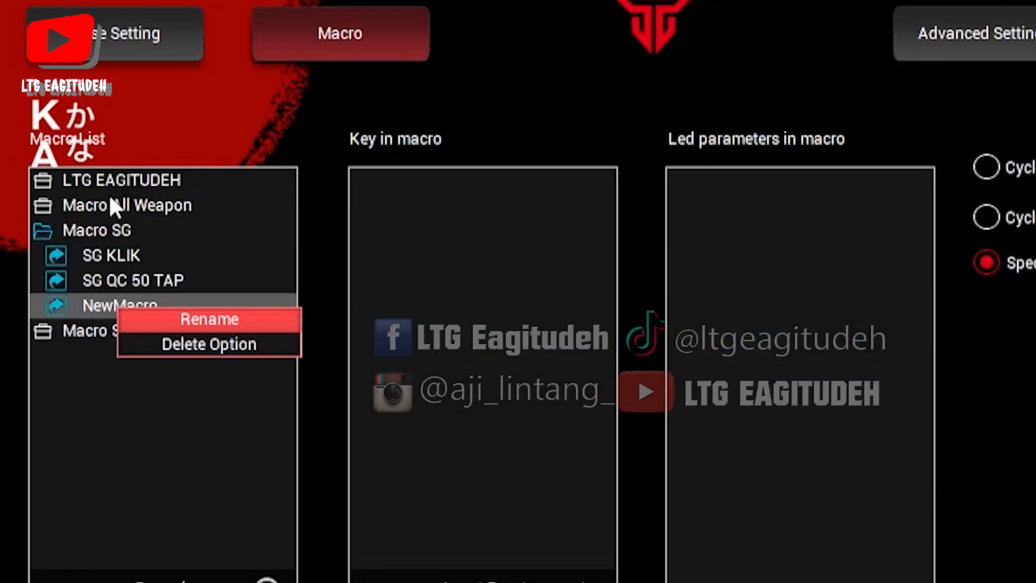
{"action": "left_click", "coordinate": [219, 318]}
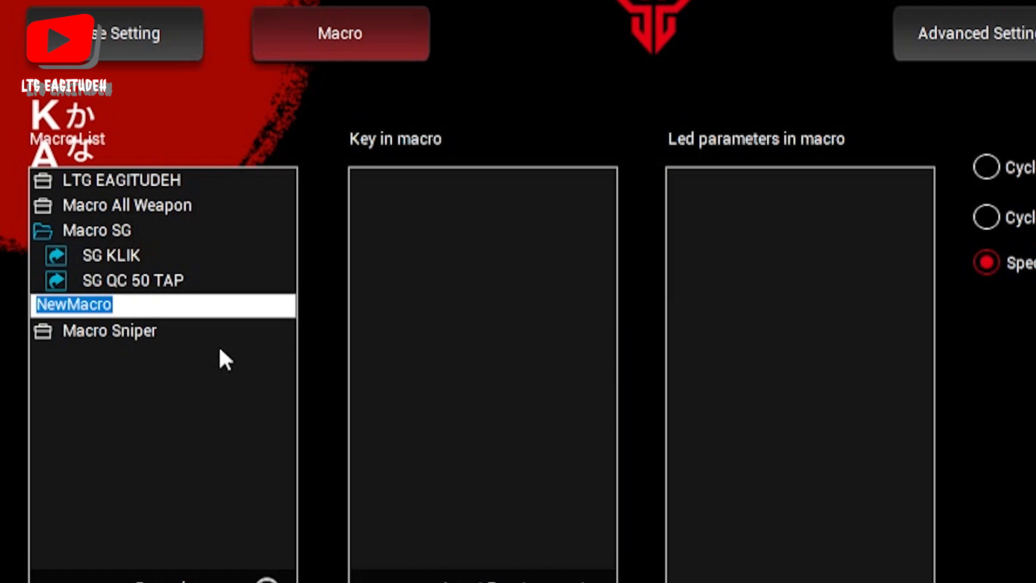
{"action": "type", "text": "SG"}
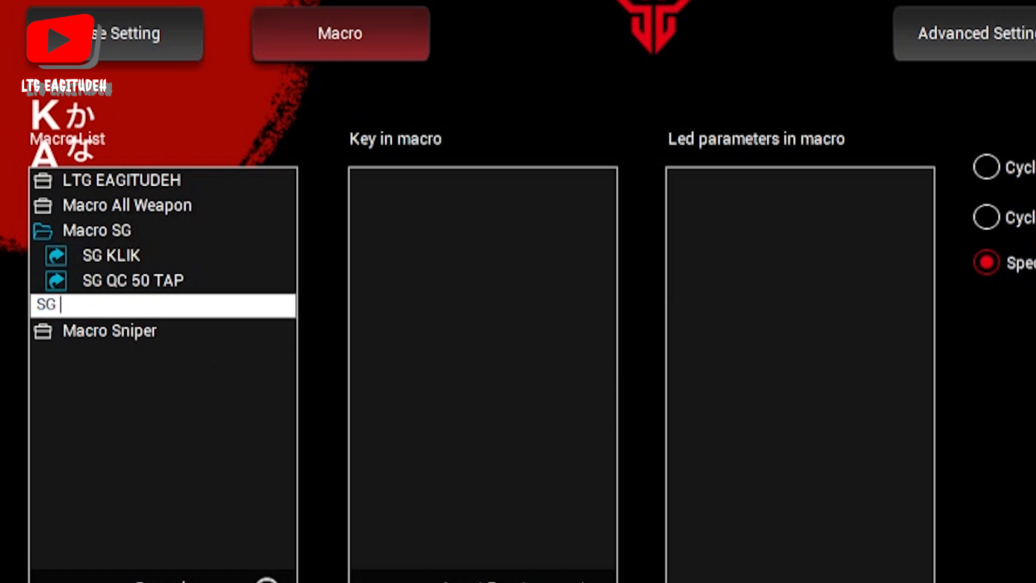
{"action": "type", "text": " 50TAHAN"}
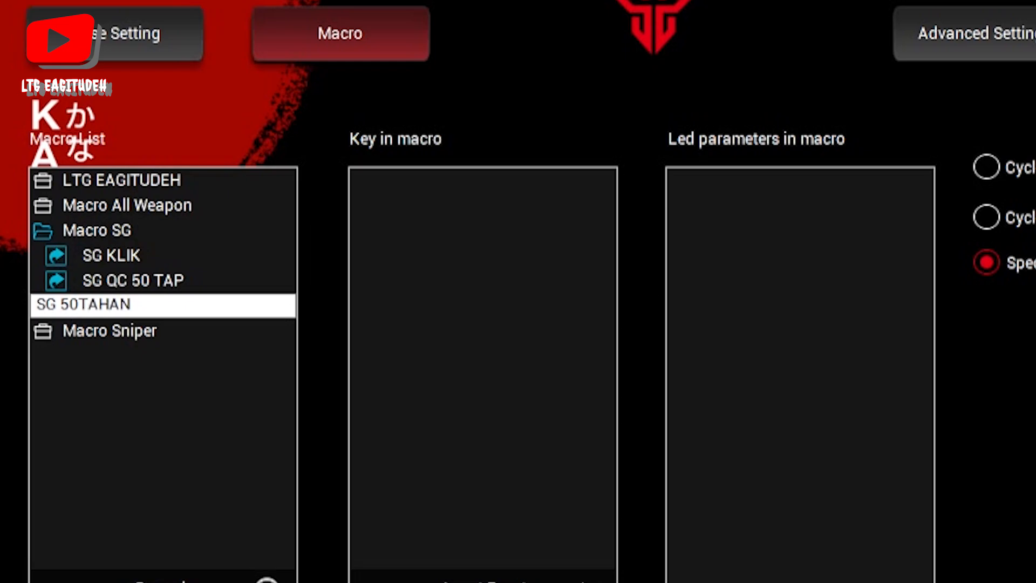
{"action": "key", "text": "Return"}
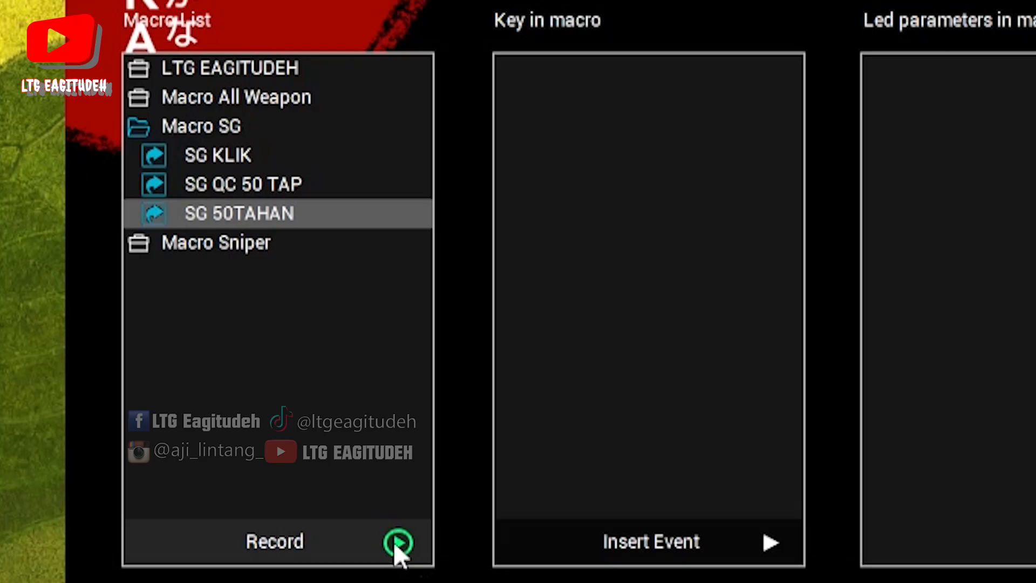
- Record the key sequence 3, 1, 3, 1 into the SG 50TAHAN macro and stop recording
{"action": "left_click", "coordinate": [518, 315]}
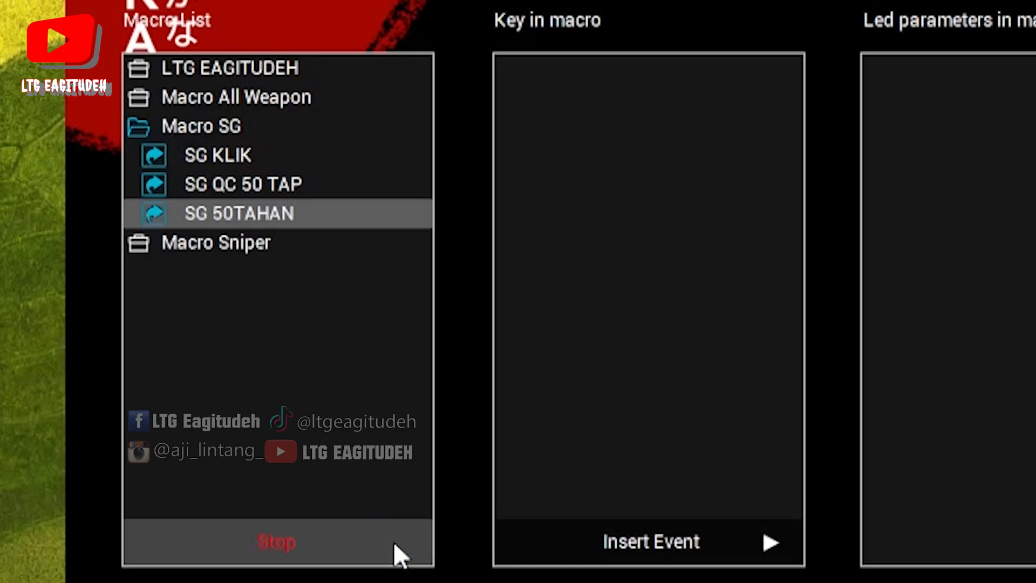
{"action": "key", "text": "3"}
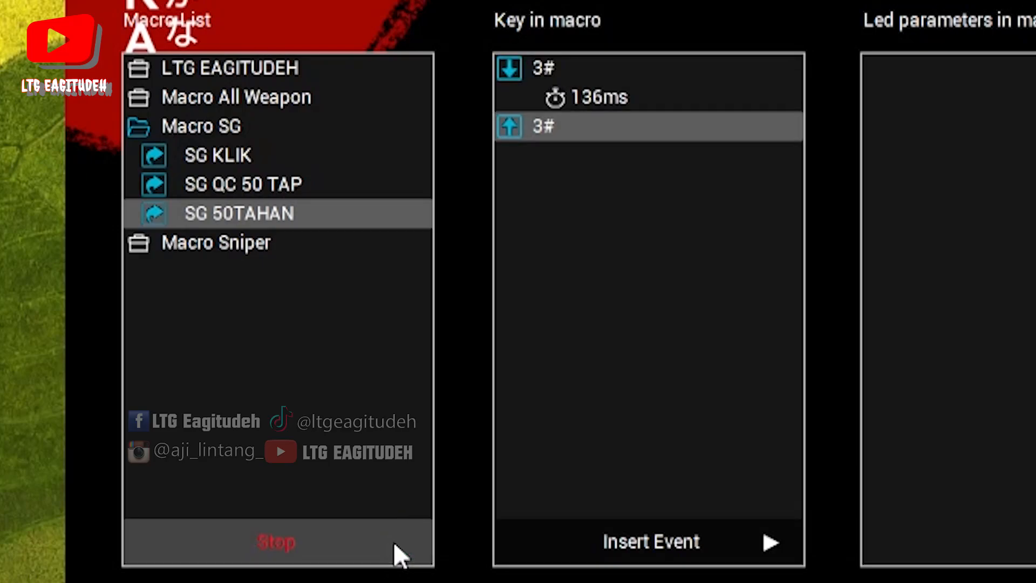
{"action": "key", "text": "1"}
{"action": "key", "text": "3"}
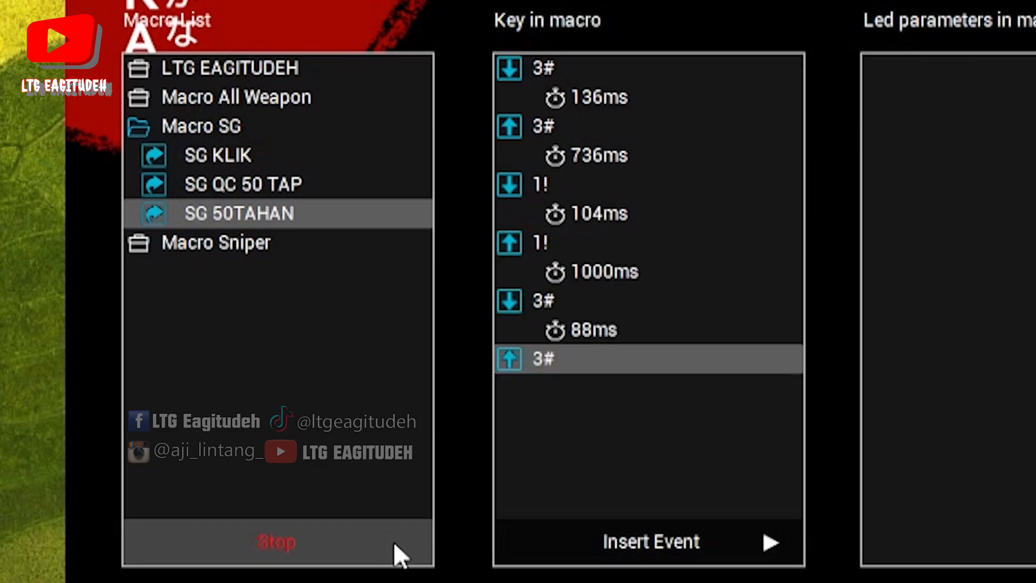
{"action": "key", "text": "1"}
{"action": "left_click", "coordinate": [394, 542]}
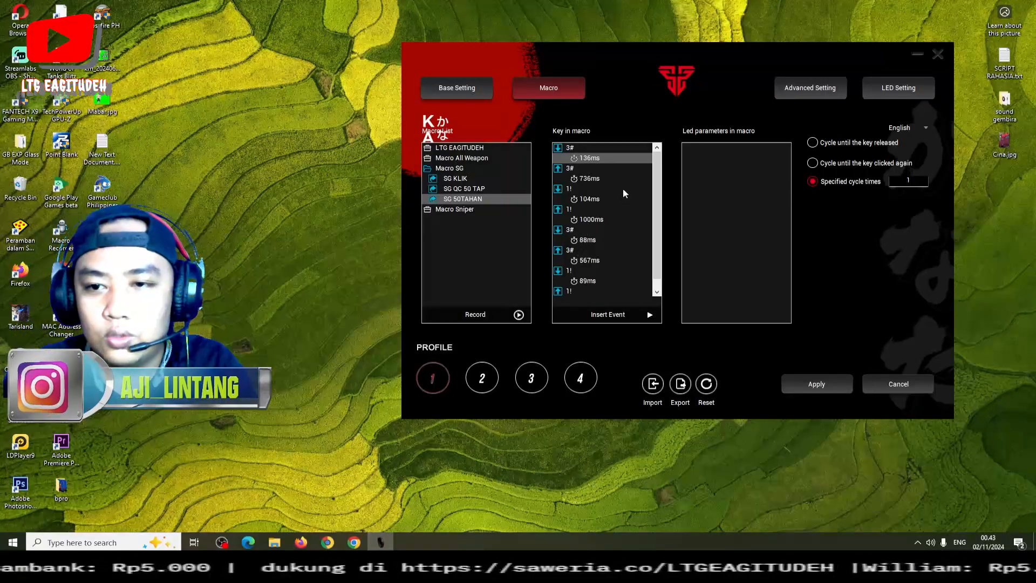
- Insert a left-click press event before the first 3 key press in the macro
{"action": "left_click", "coordinate": [580, 150]}
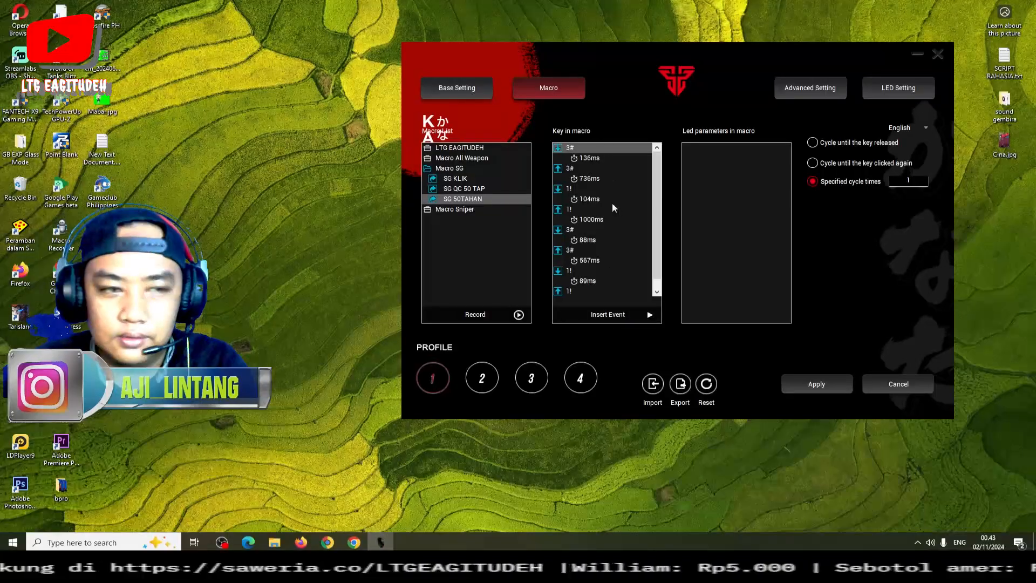
{"action": "left_click", "coordinate": [625, 315]}
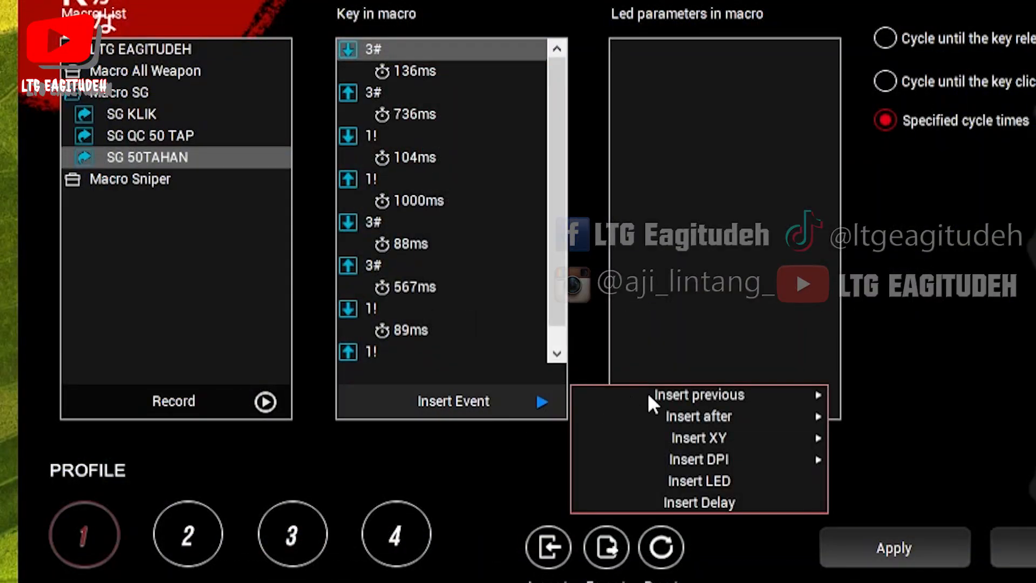
{"action": "left_click", "coordinate": [691, 396]}
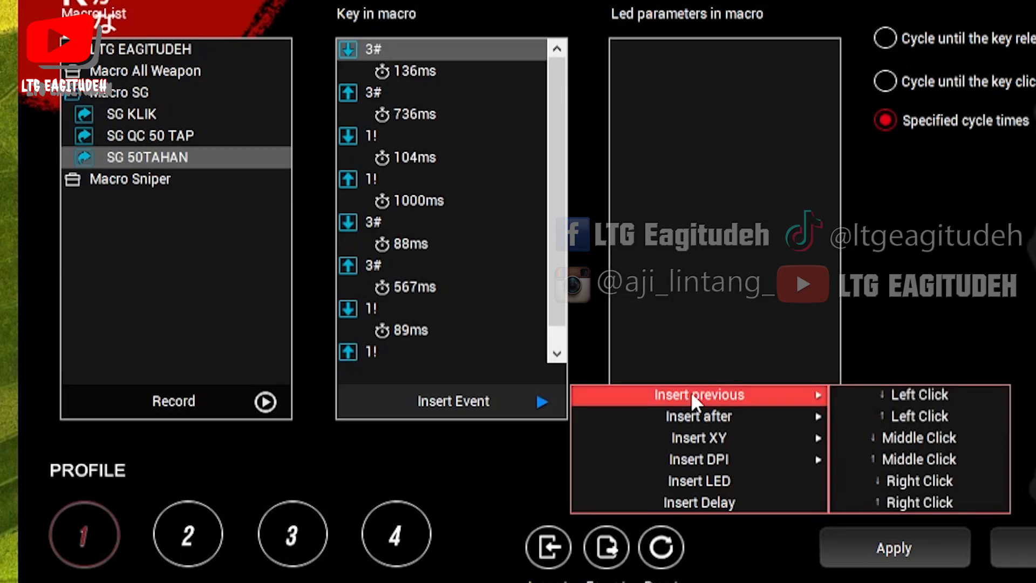
{"action": "left_click", "coordinate": [928, 394]}
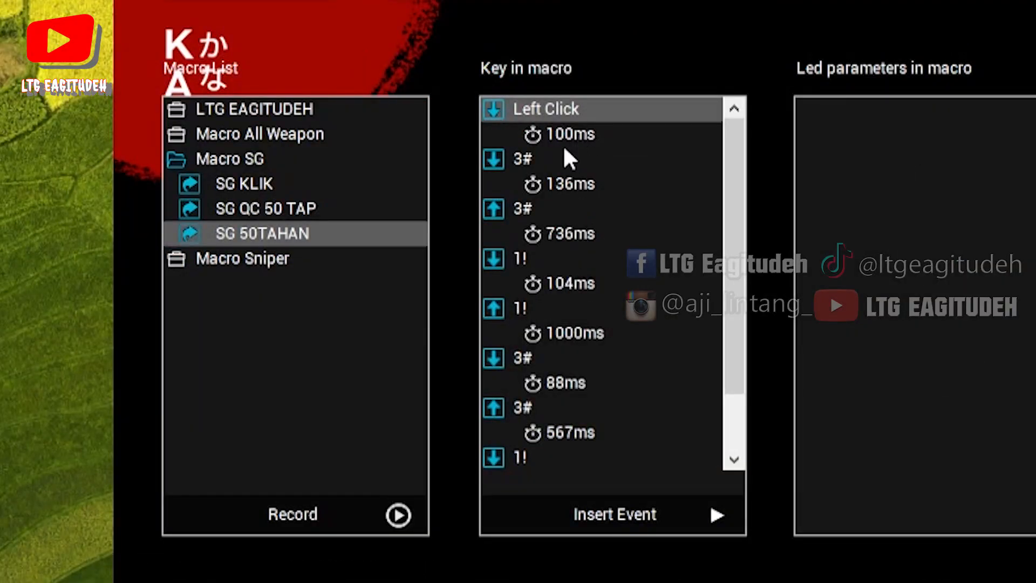
- Delete the first release events of keys 3 and 1 and the second press event of key 3 from the macro
{"action": "left_click", "coordinate": [503, 160]}
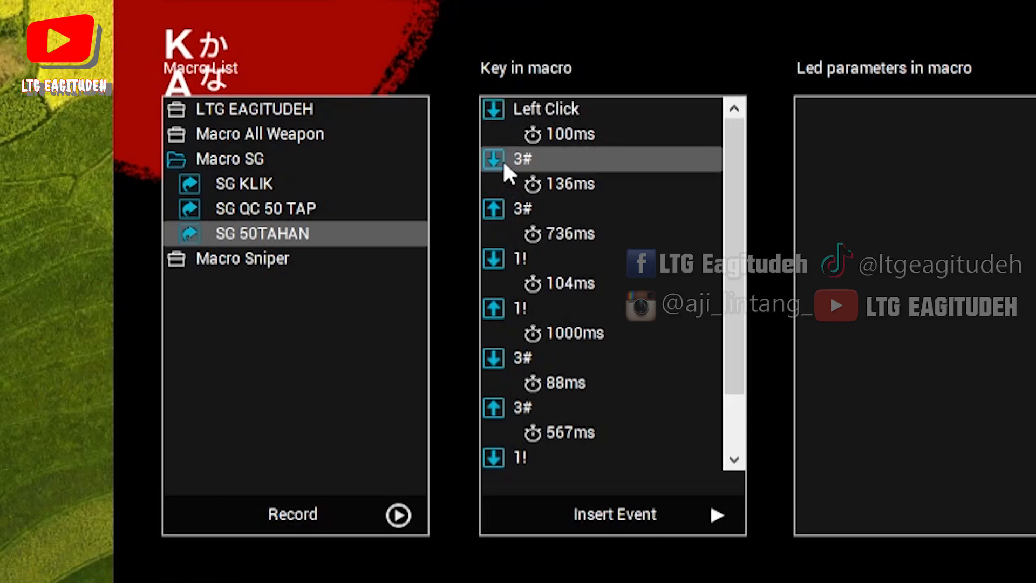
{"action": "left_click", "coordinate": [510, 211]}
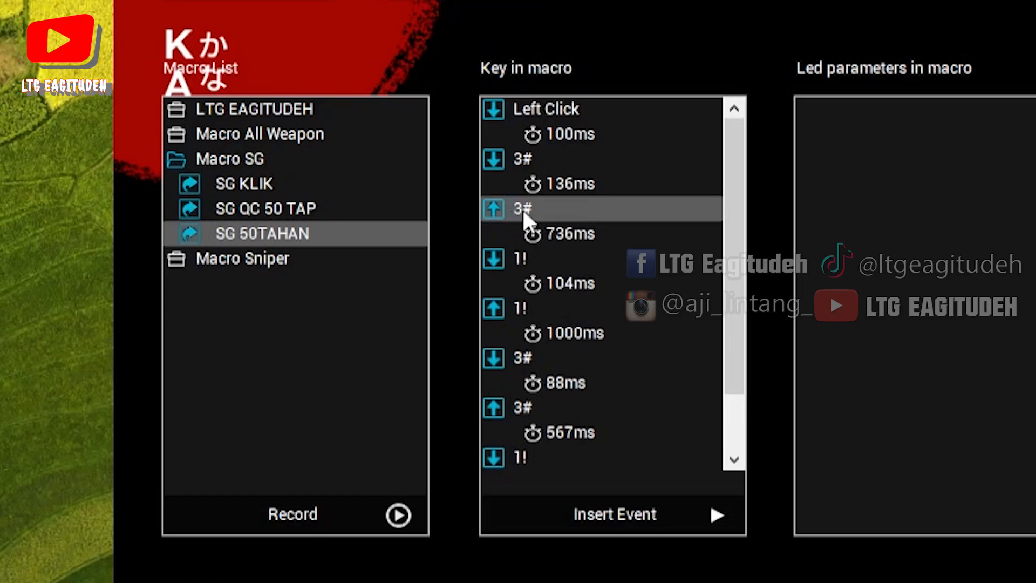
{"action": "right_click", "coordinate": [523, 211]}
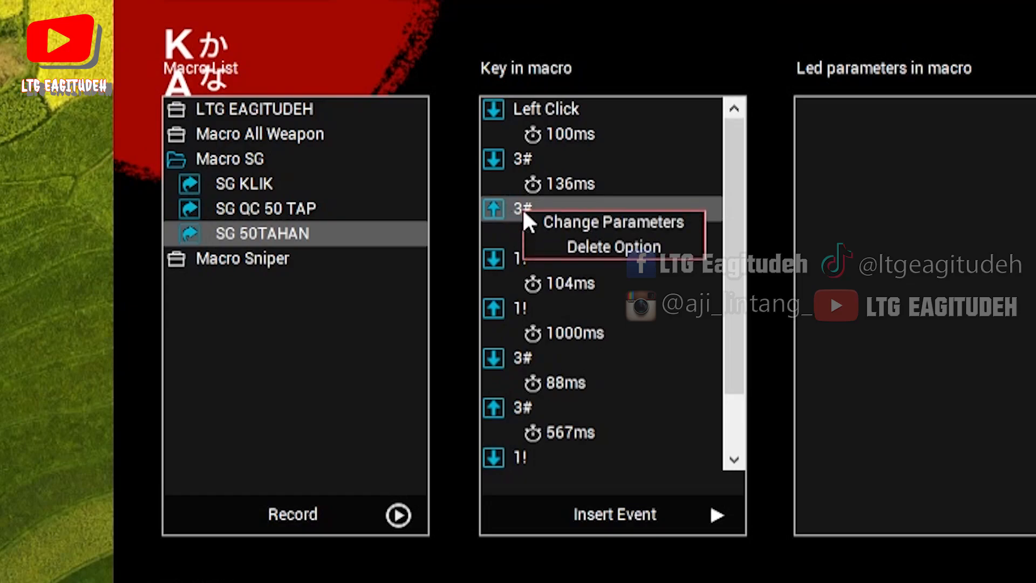
{"action": "left_click", "coordinate": [620, 245]}
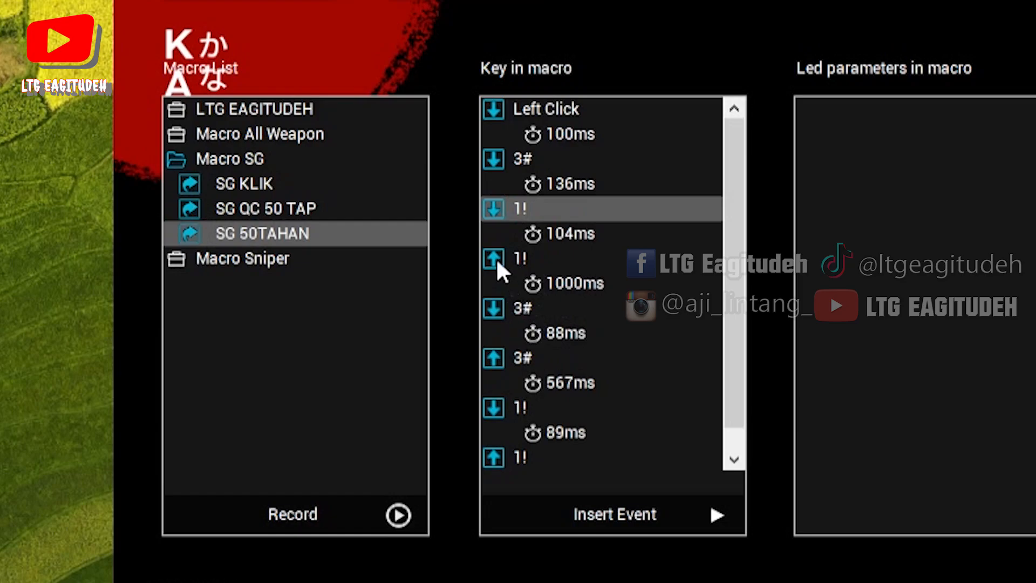
{"action": "right_click", "coordinate": [526, 265]}
{"action": "left_click", "coordinate": [617, 292]}
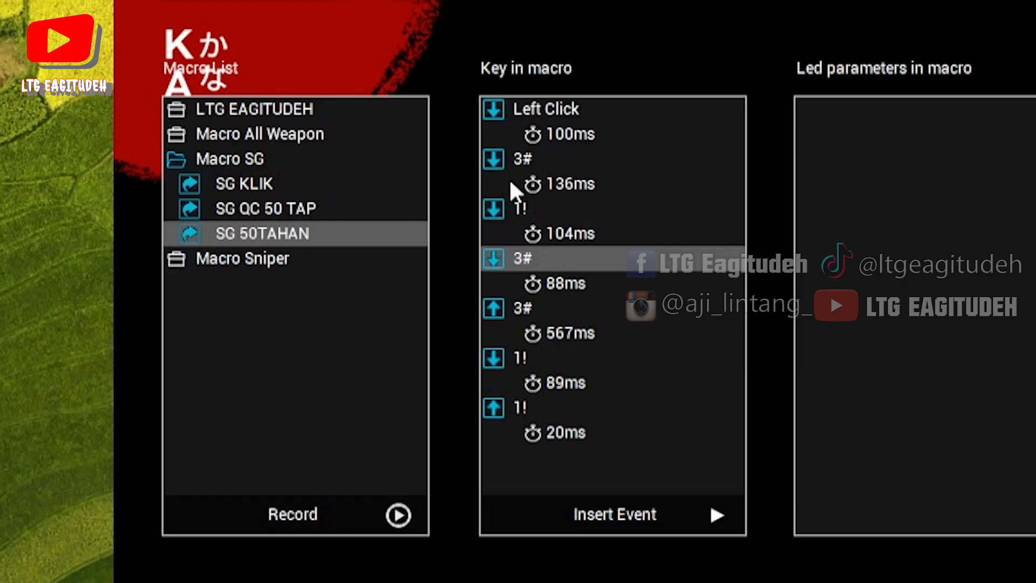
{"action": "right_click", "coordinate": [538, 257]}
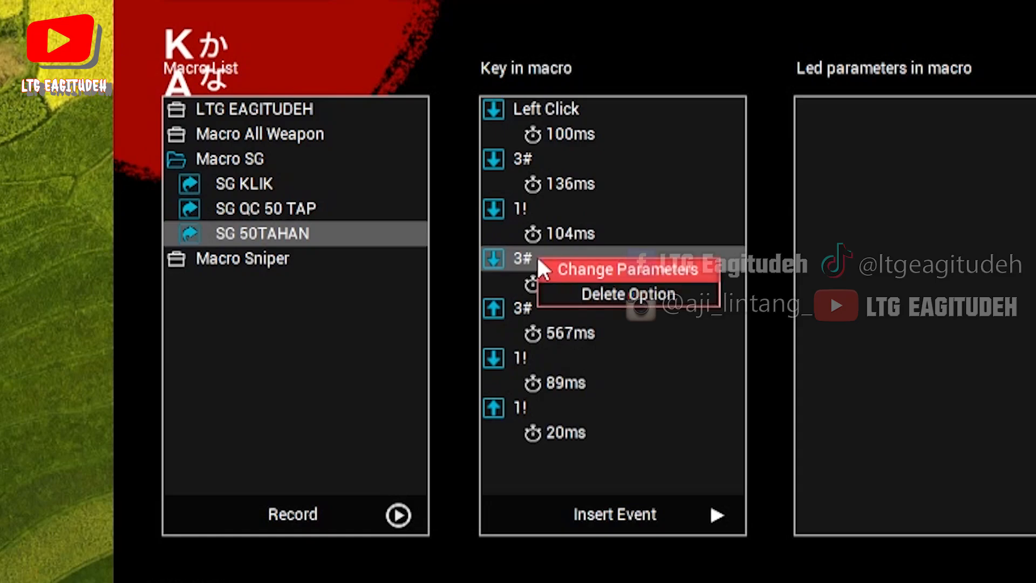
{"action": "left_click", "coordinate": [623, 294]}
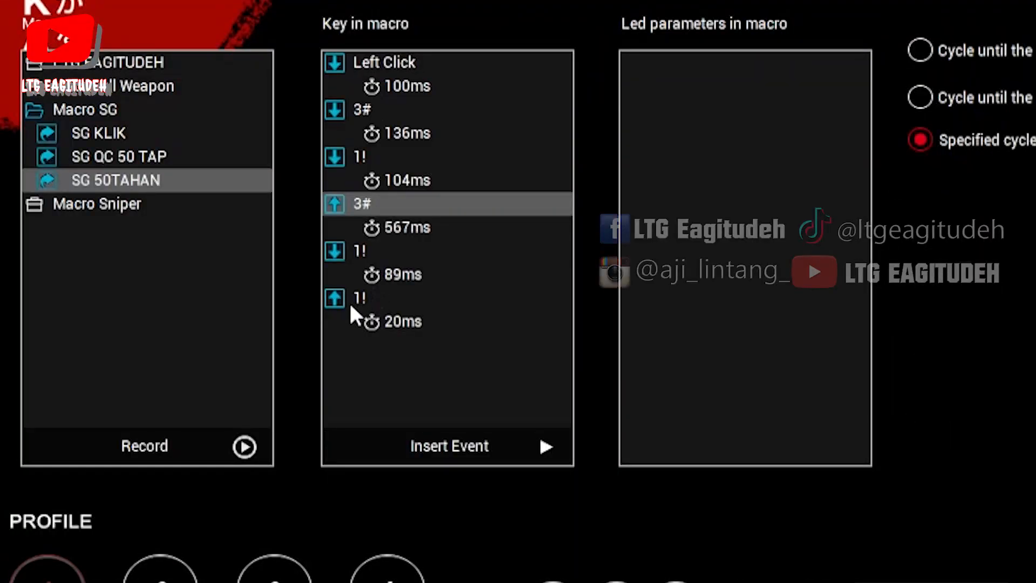
- Insert a left-click release event after the final release of key 1
{"action": "left_click", "coordinate": [349, 304]}
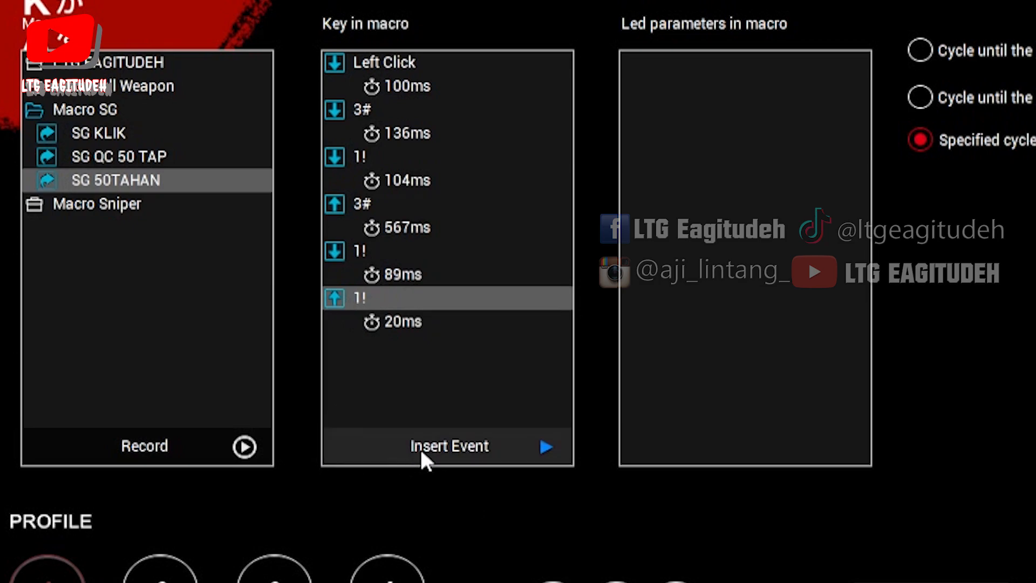
{"action": "left_click", "coordinate": [455, 457]}
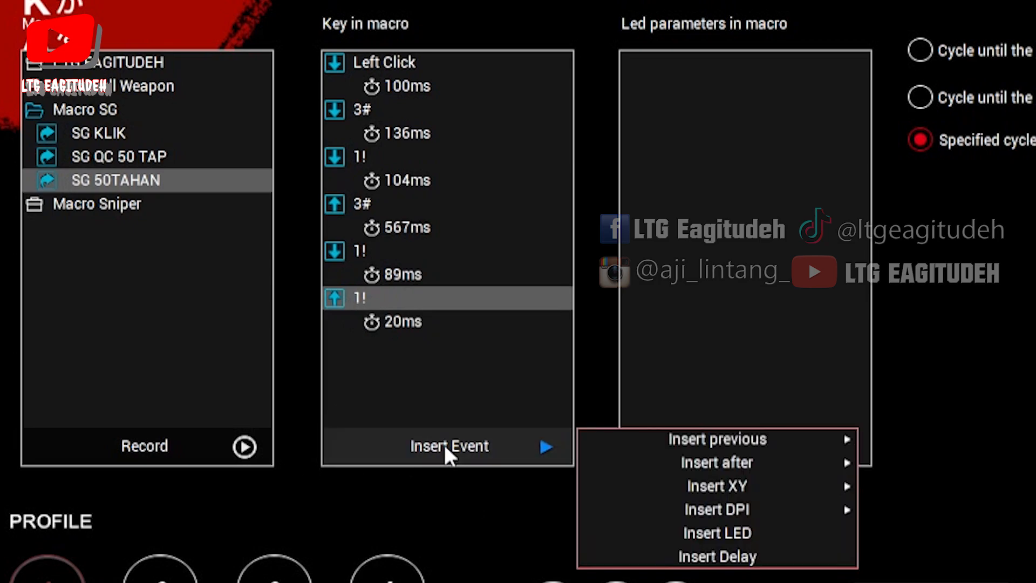
{"action": "mouse_move", "coordinate": [706, 440]}
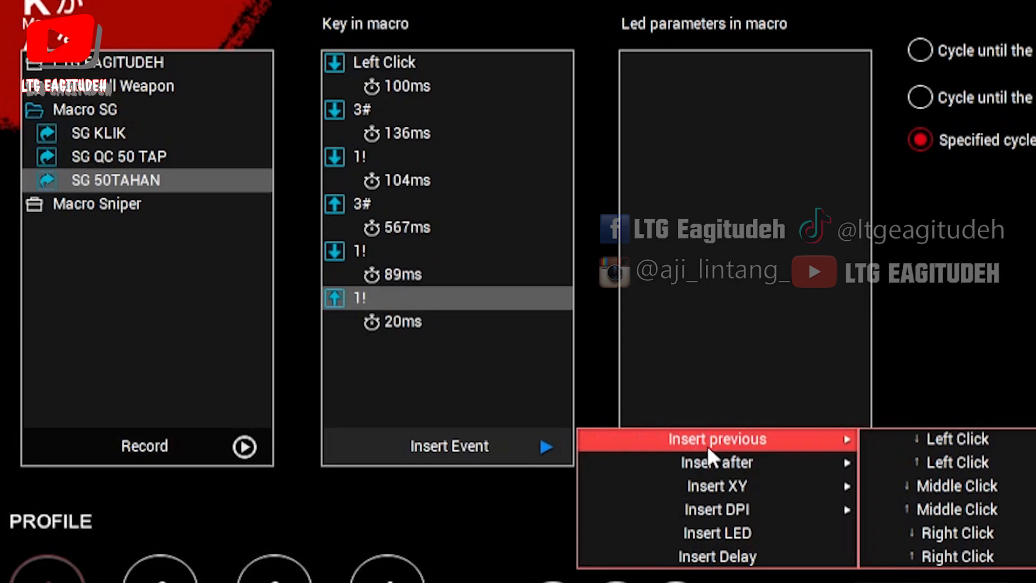
{"action": "mouse_move", "coordinate": [675, 463]}
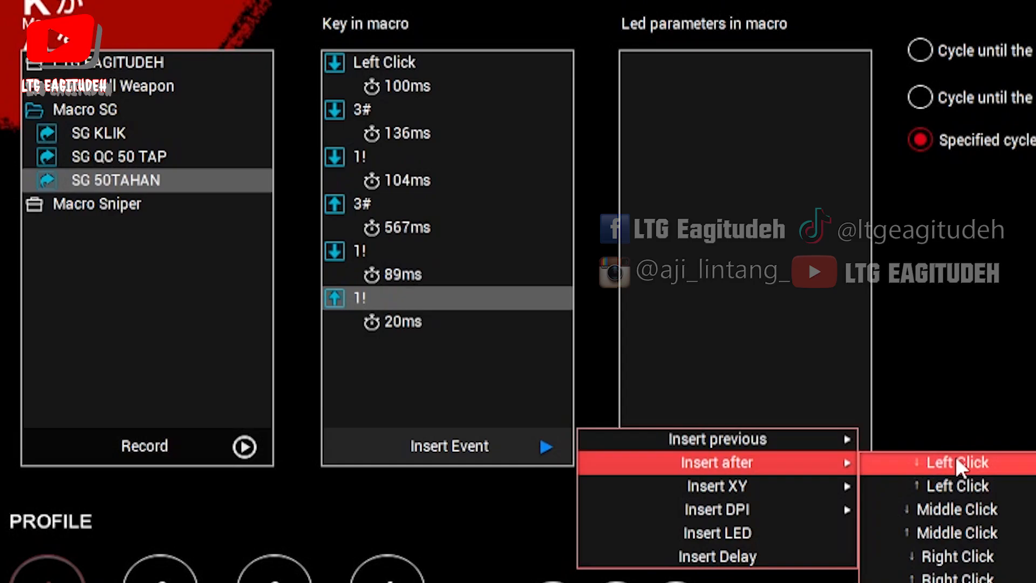
{"action": "left_click", "coordinate": [957, 492]}
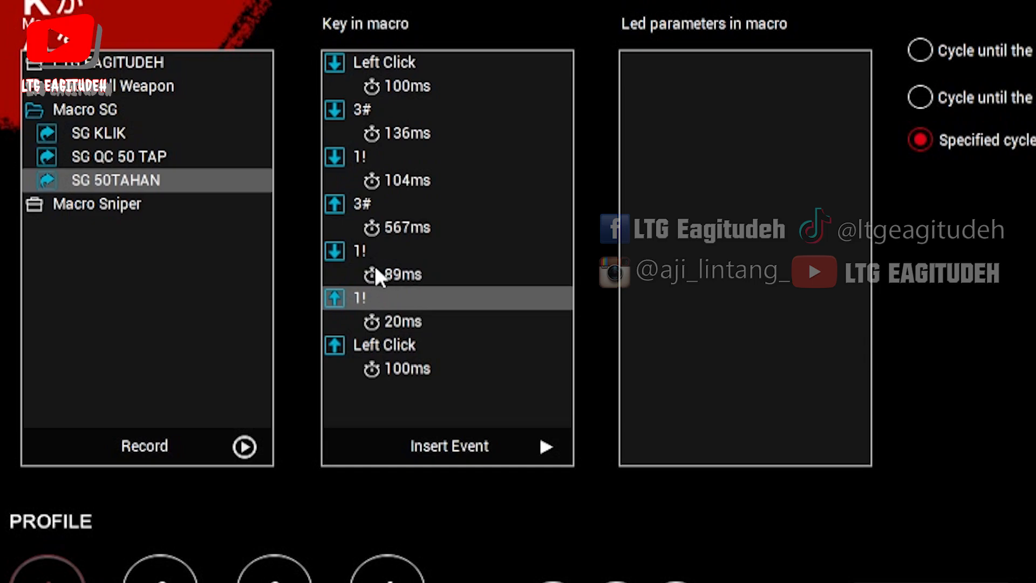
- Delete the second press event of key 1, just before its release, from the macro
{"action": "left_click", "coordinate": [356, 252]}
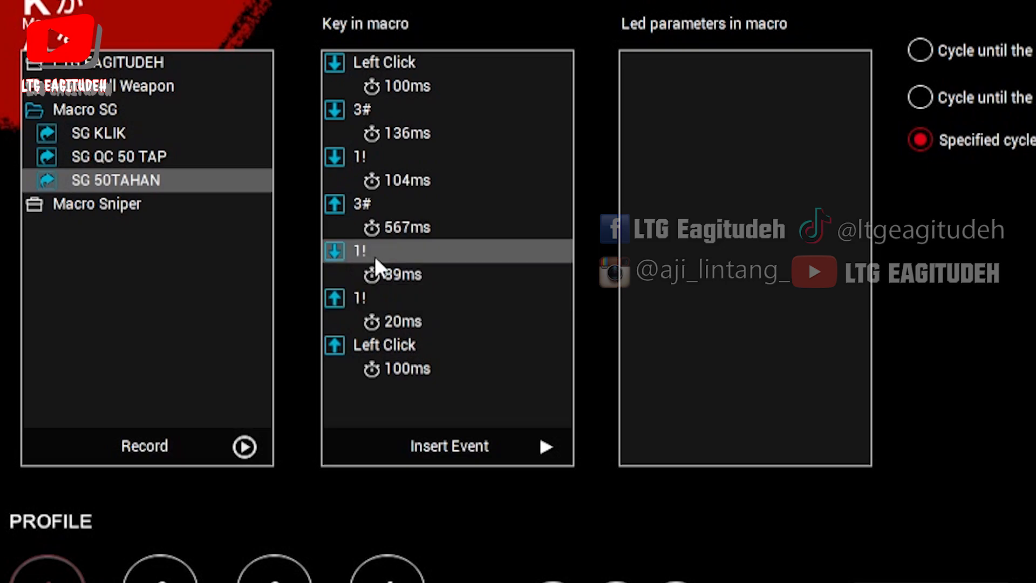
{"action": "right_click", "coordinate": [377, 265]}
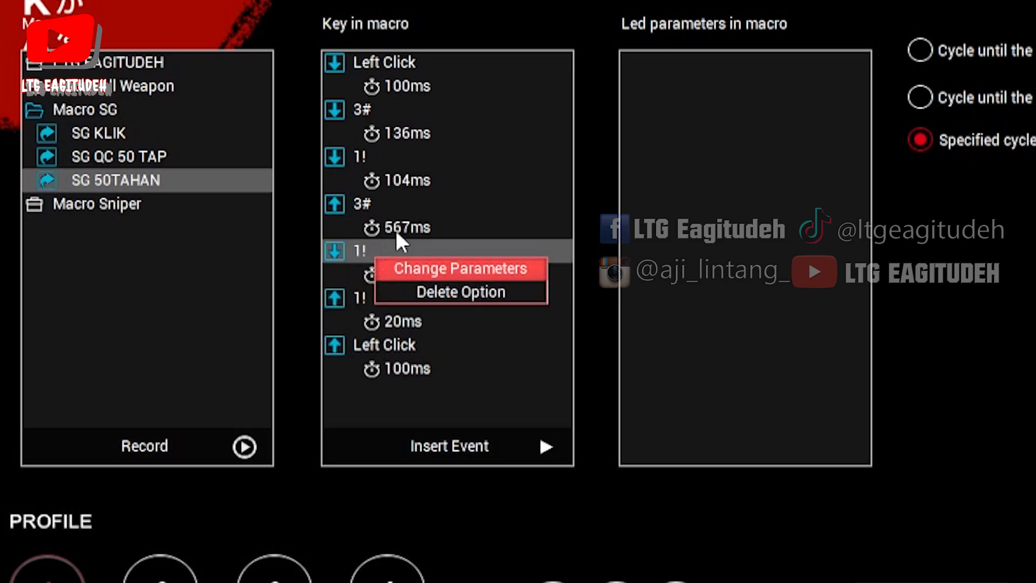
{"action": "left_click", "coordinate": [442, 284]}
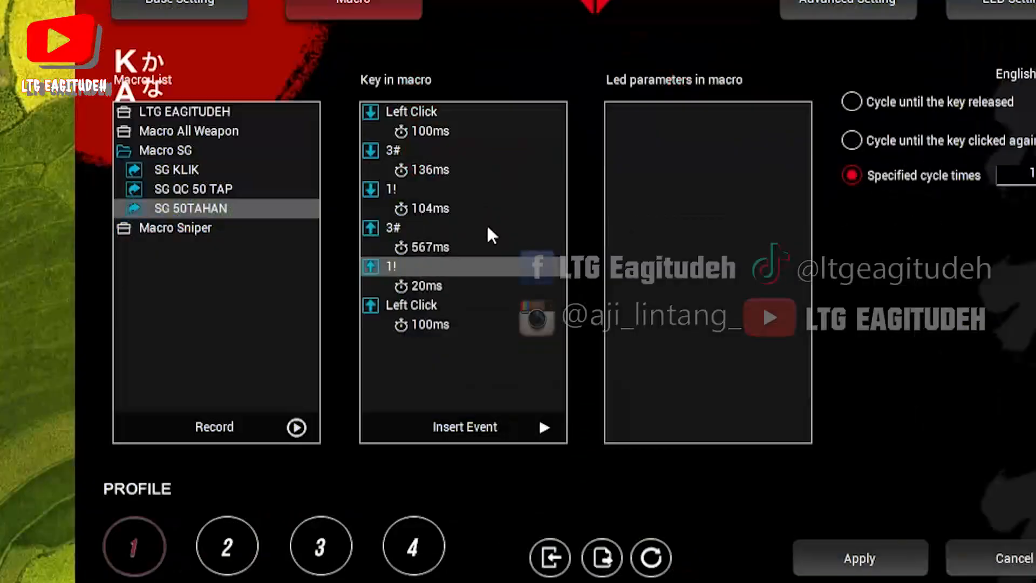
{"action": "left_click", "coordinate": [416, 230]}
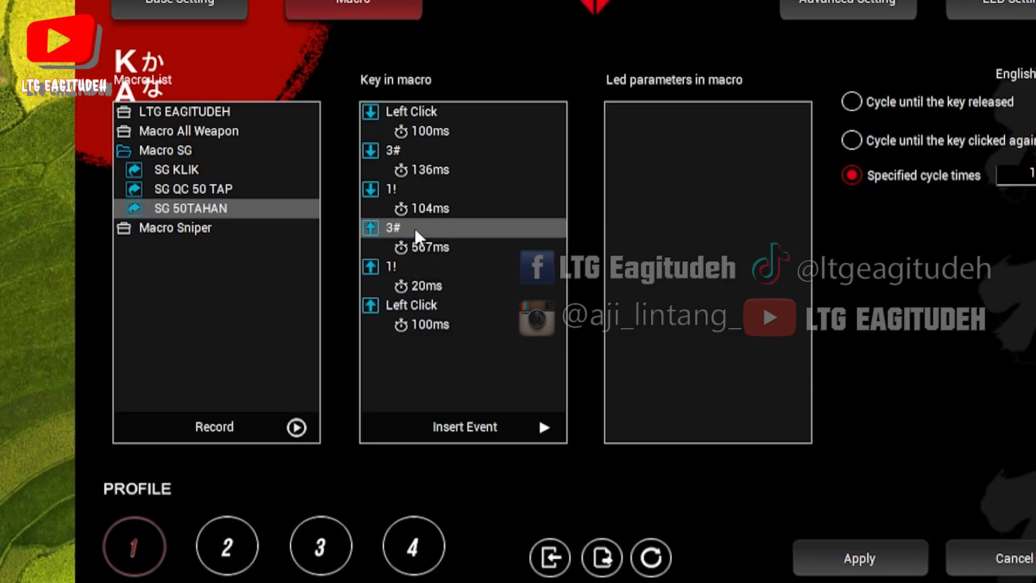
{"action": "left_click", "coordinate": [434, 287]}
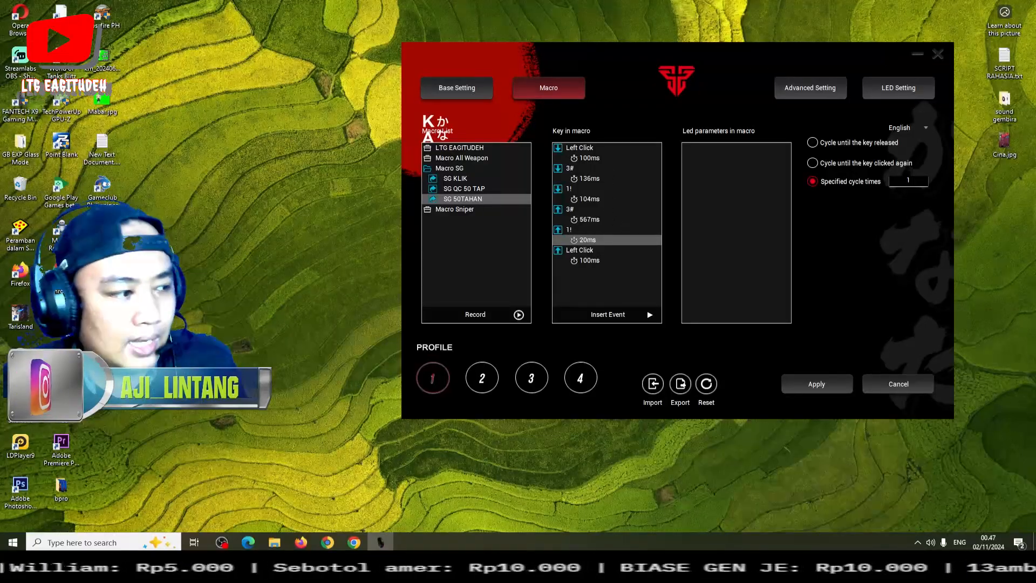
{"action": "right_click", "coordinate": [585, 151]}
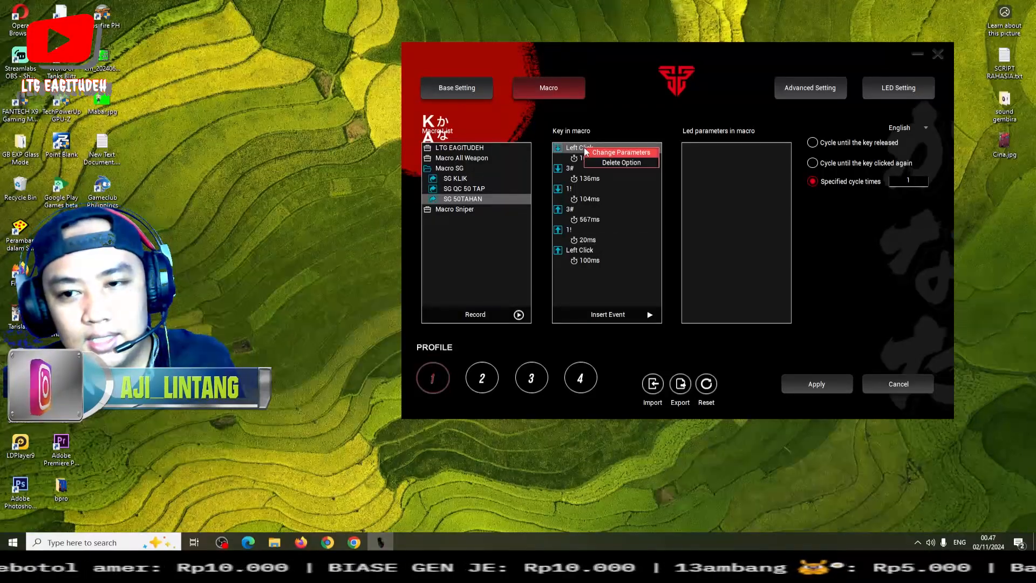
{"action": "left_click", "coordinate": [605, 155]}
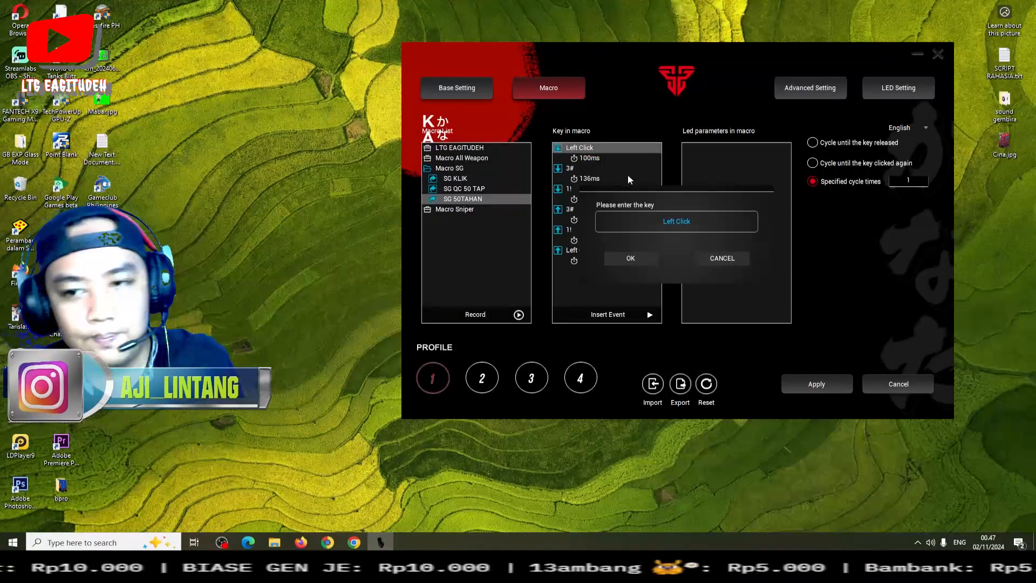
{"action": "left_click", "coordinate": [709, 259]}
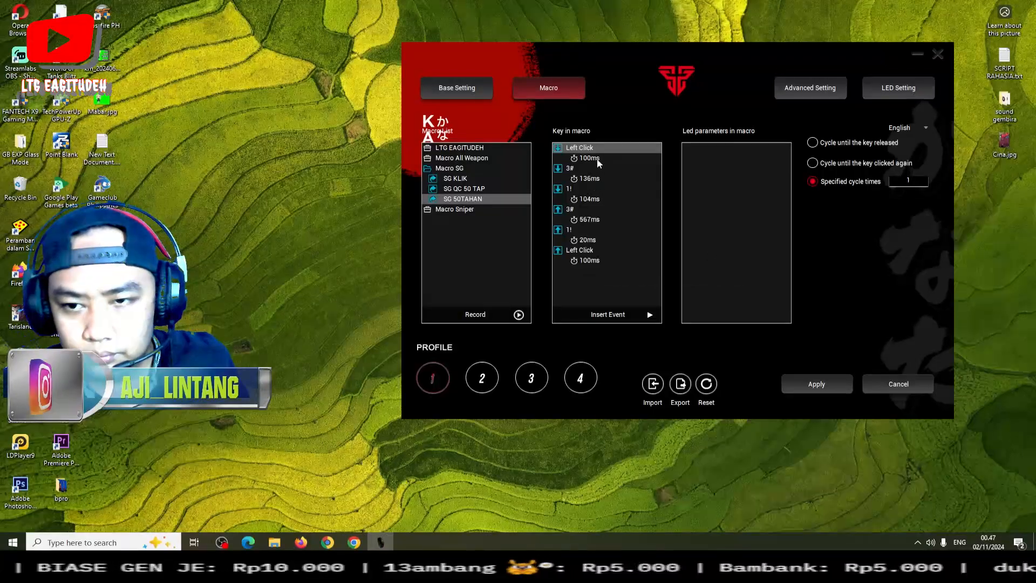
- Set the delay after the left-click press event at the start of the macro to 55 ms
{"action": "right_click", "coordinate": [597, 158]}
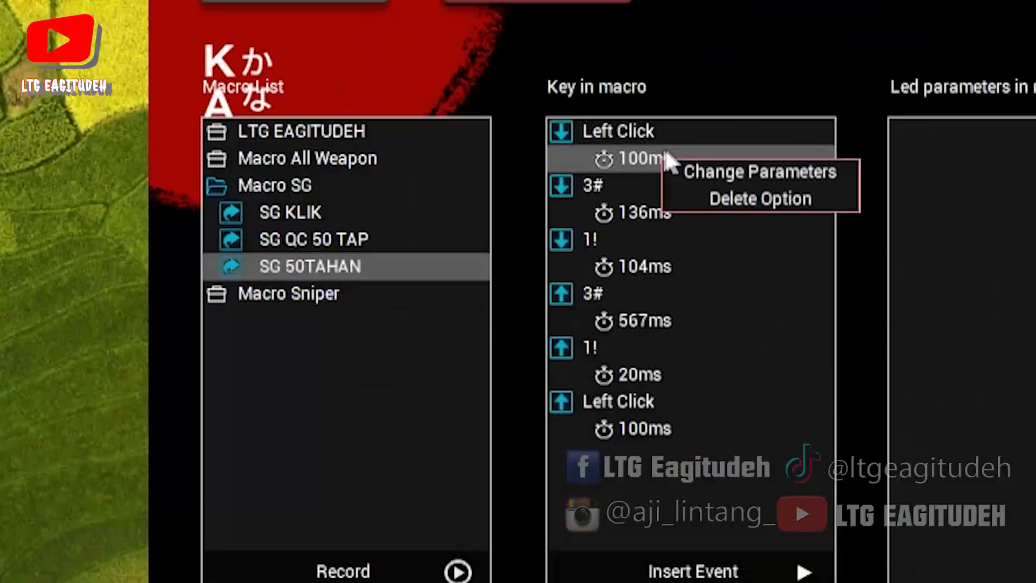
{"action": "right_click", "coordinate": [618, 148]}
{"action": "left_click", "coordinate": [566, 163]}
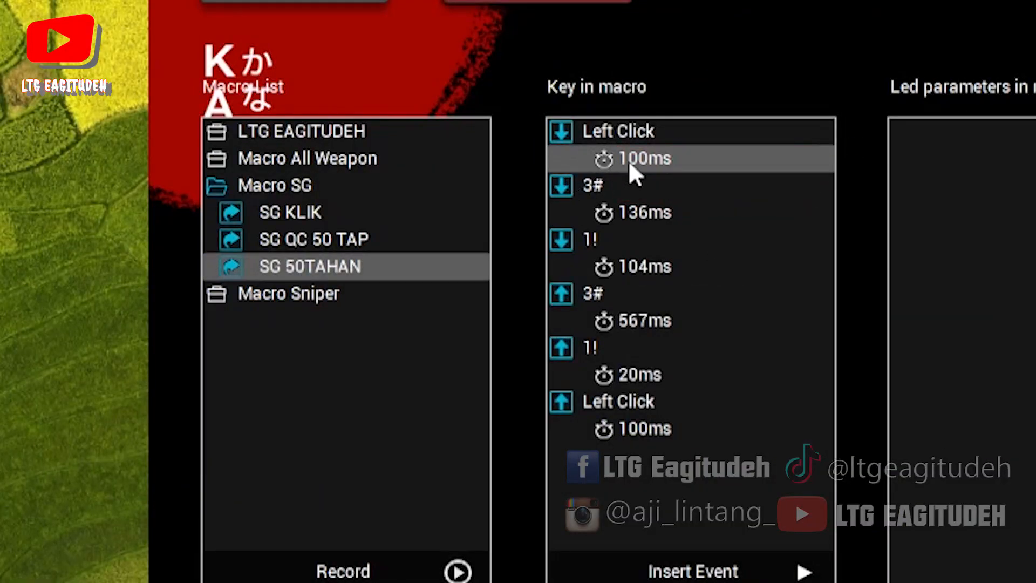
{"action": "right_click", "coordinate": [629, 159]}
{"action": "left_click", "coordinate": [695, 171]}
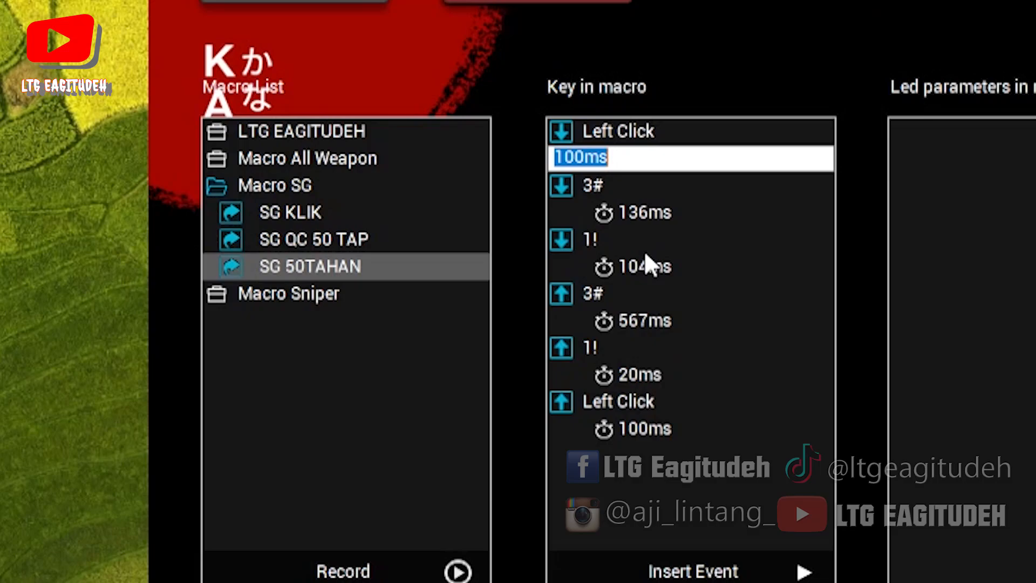
{"action": "type", "text": "55"}
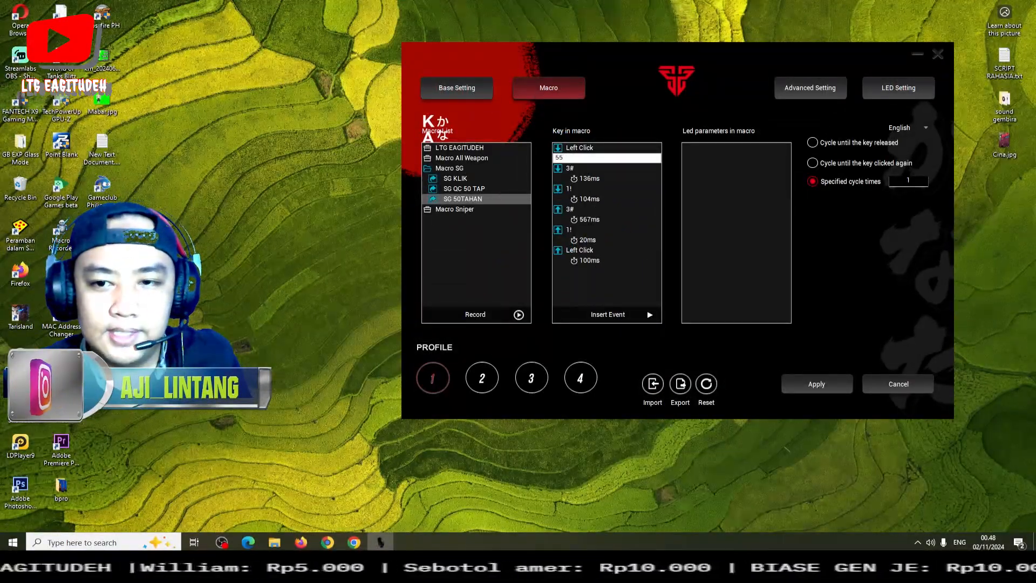
{"action": "key", "text": "Return"}
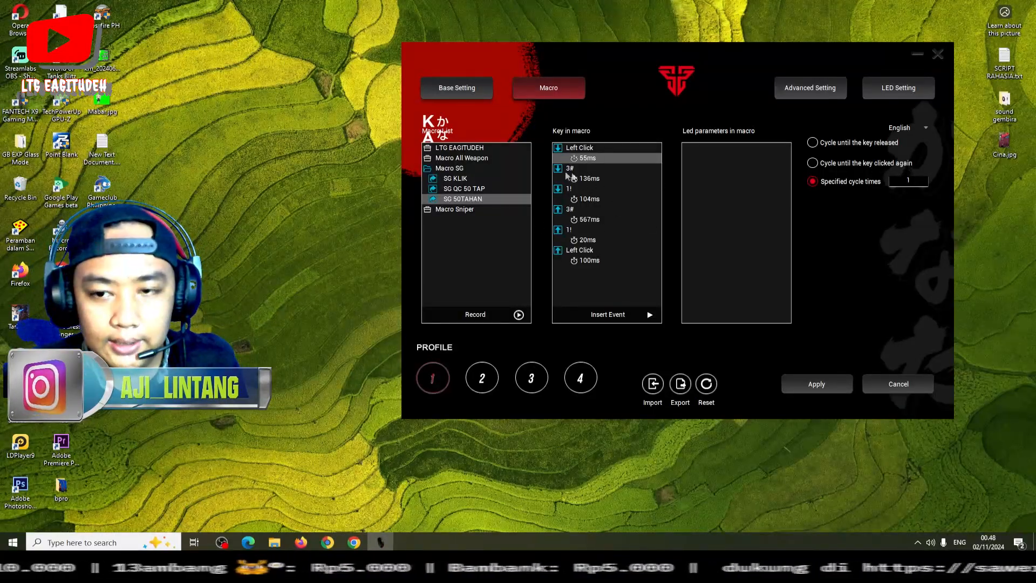
- Set the delay after the key 3 press to 46 ms and the delay after the key 1 press to 47 ms
{"action": "right_click", "coordinate": [587, 177]}
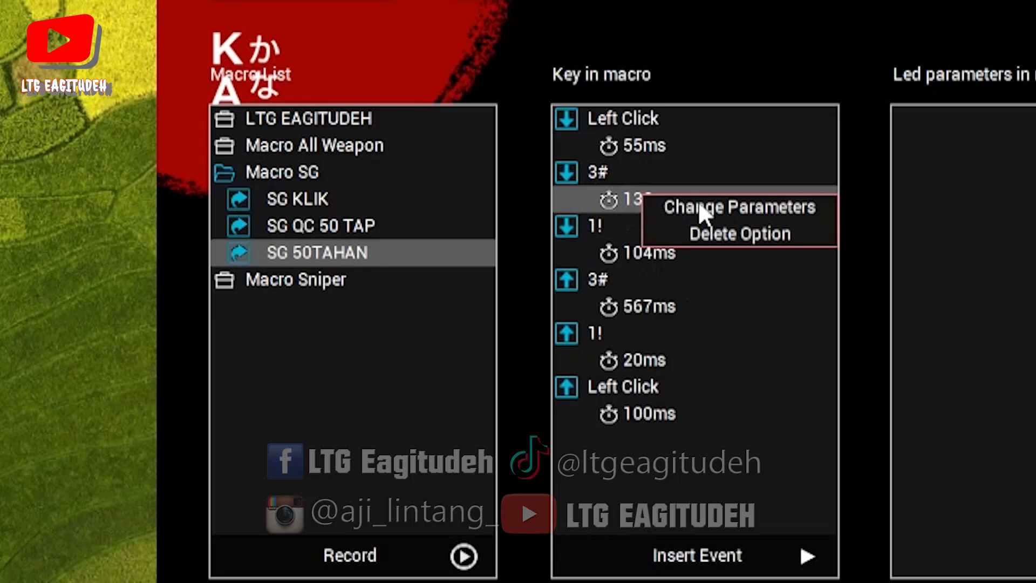
{"action": "left_click", "coordinate": [731, 208]}
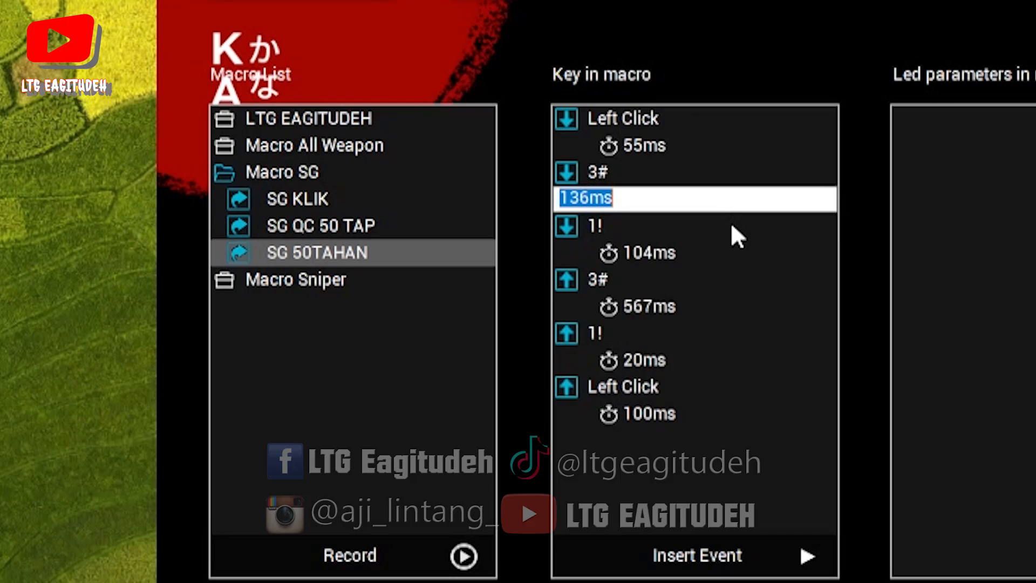
{"action": "type", "text": "46"}
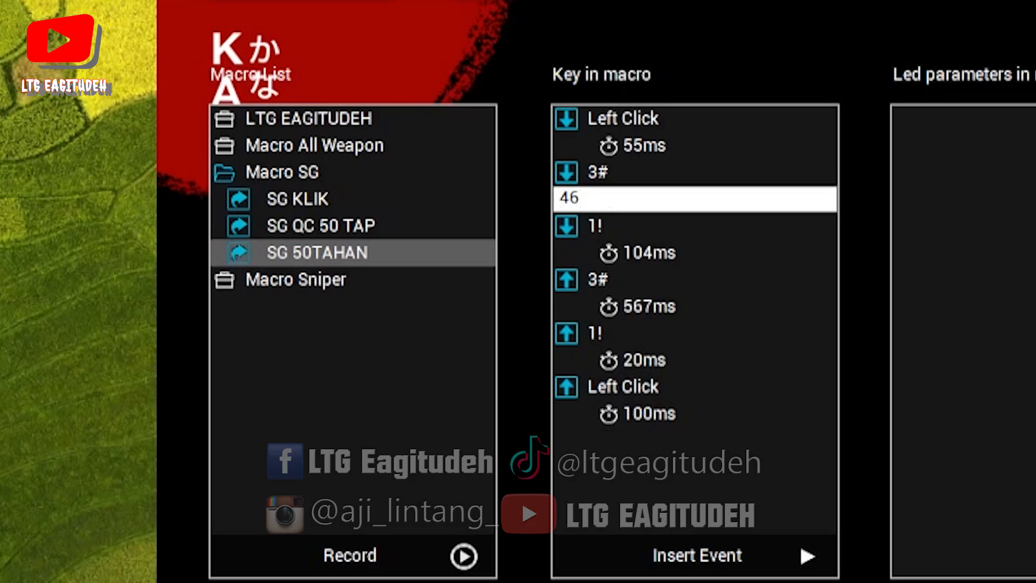
{"action": "key", "text": "Return"}
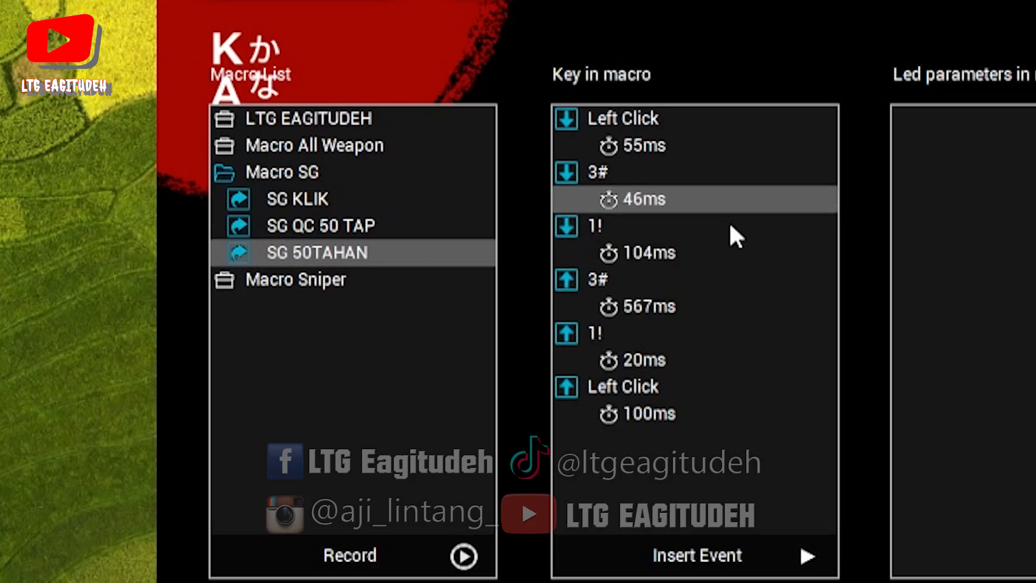
{"action": "right_click", "coordinate": [656, 251]}
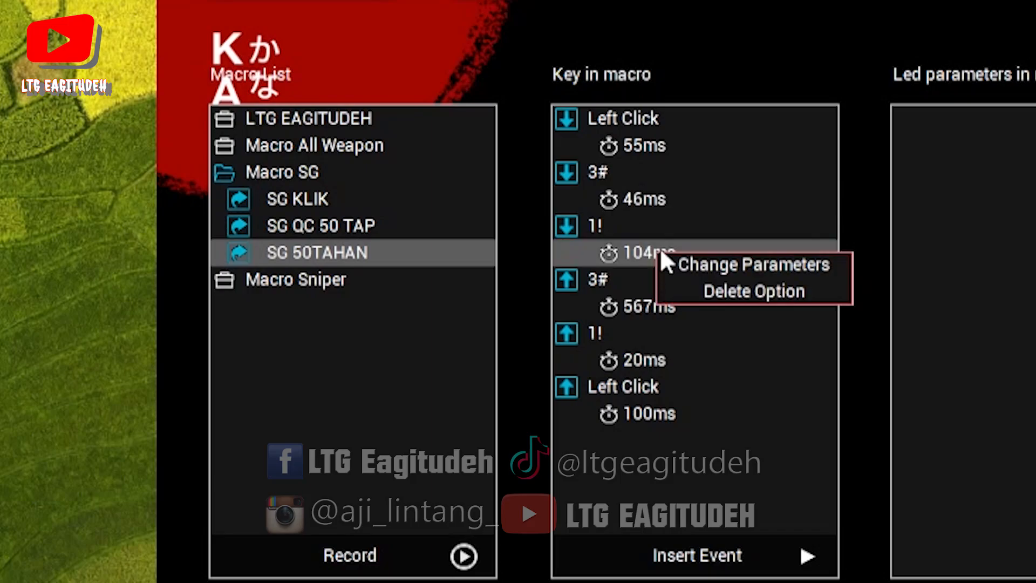
{"action": "left_click", "coordinate": [706, 266]}
{"action": "type", "text": "47"}
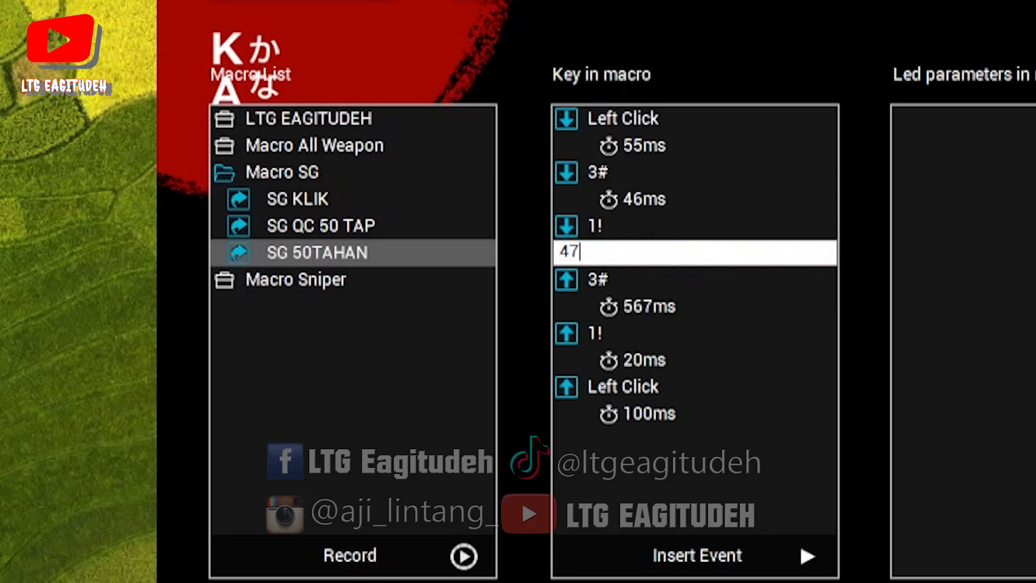
{"action": "key", "text": "Return"}
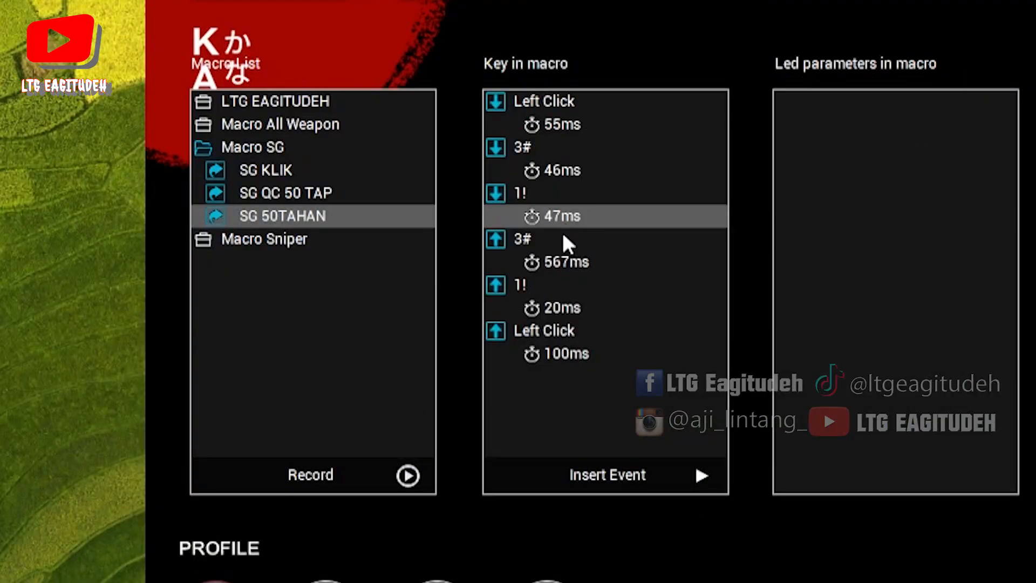
- Set the delay after the key 3 release to 48 ms and the delay after the key 1 release to 49 ms
{"action": "right_click", "coordinate": [558, 255]}
{"action": "left_click", "coordinate": [613, 268]}
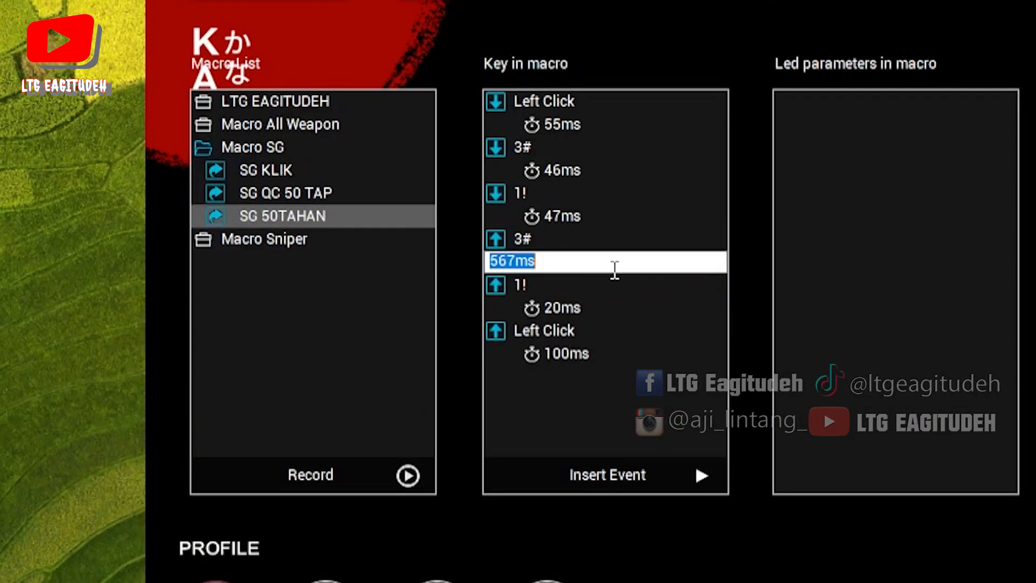
{"action": "type", "text": "48"}
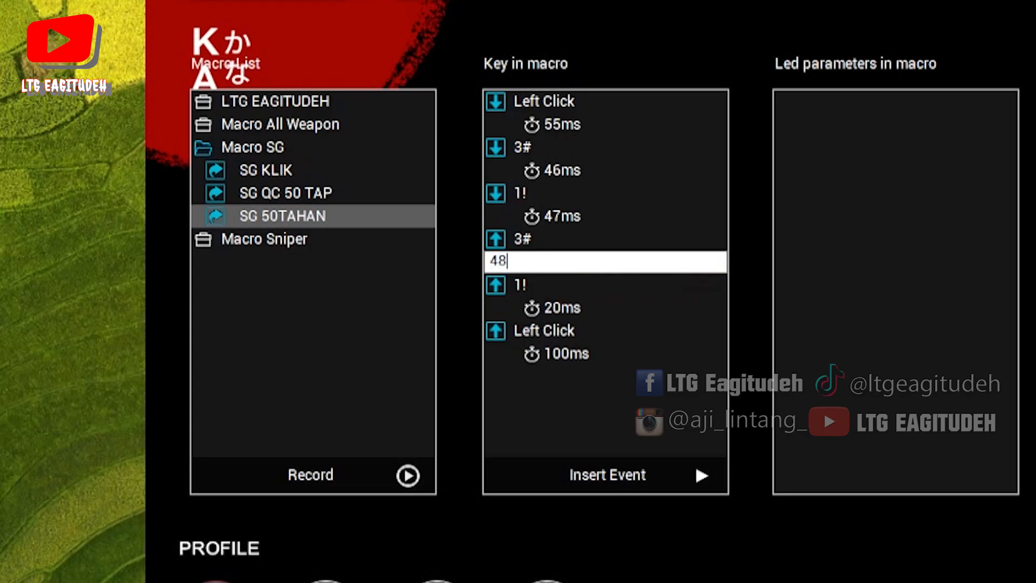
{"action": "key", "text": "Return"}
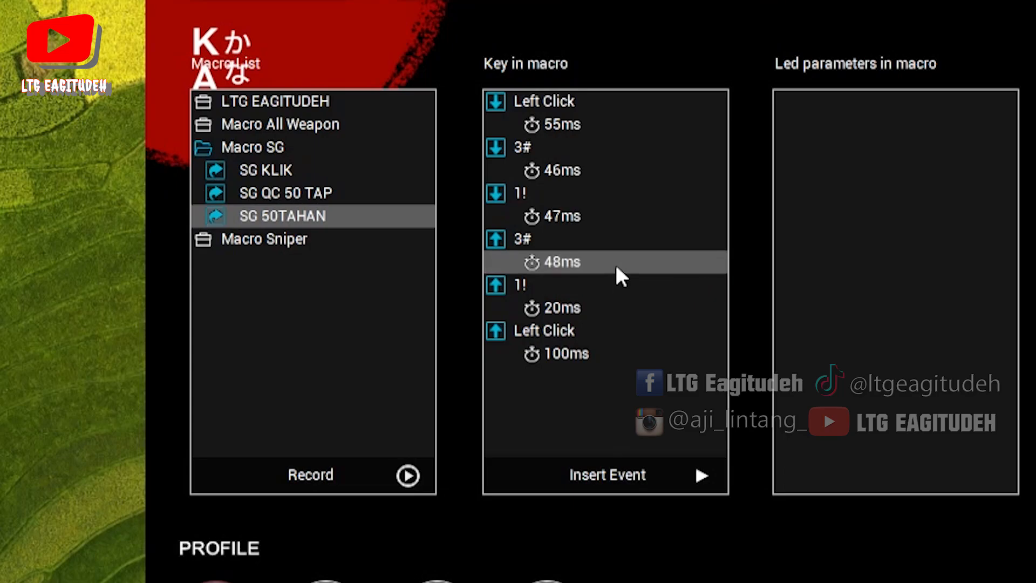
{"action": "right_click", "coordinate": [569, 308]}
{"action": "left_click", "coordinate": [629, 318]}
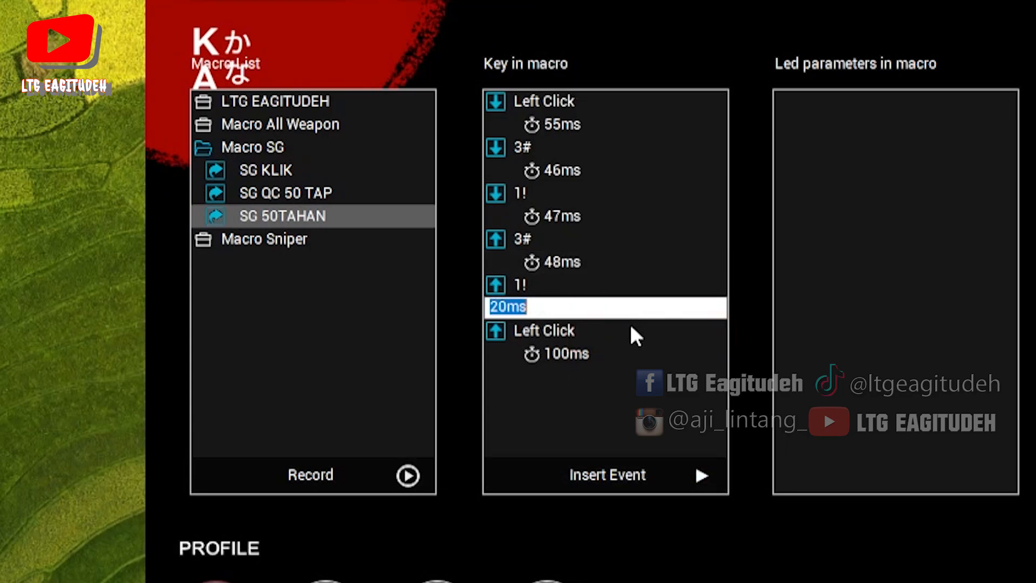
{"action": "type", "text": "49"}
{"action": "key", "text": "Return"}
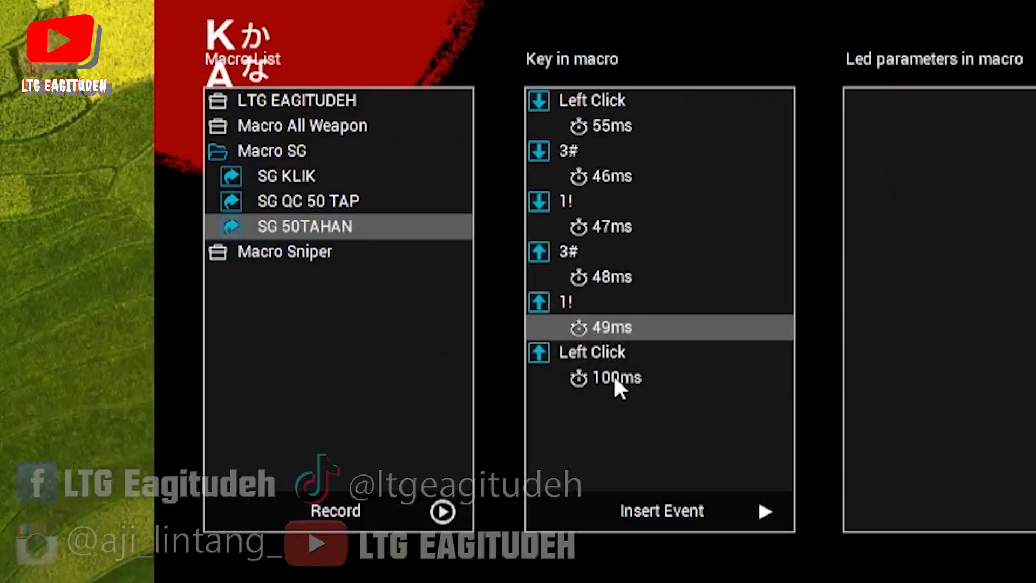
- Set the delay after the final left-click release to 277 ms and make the macro cycle until the key is released
{"action": "right_click", "coordinate": [616, 376]}
{"action": "left_click", "coordinate": [672, 381]}
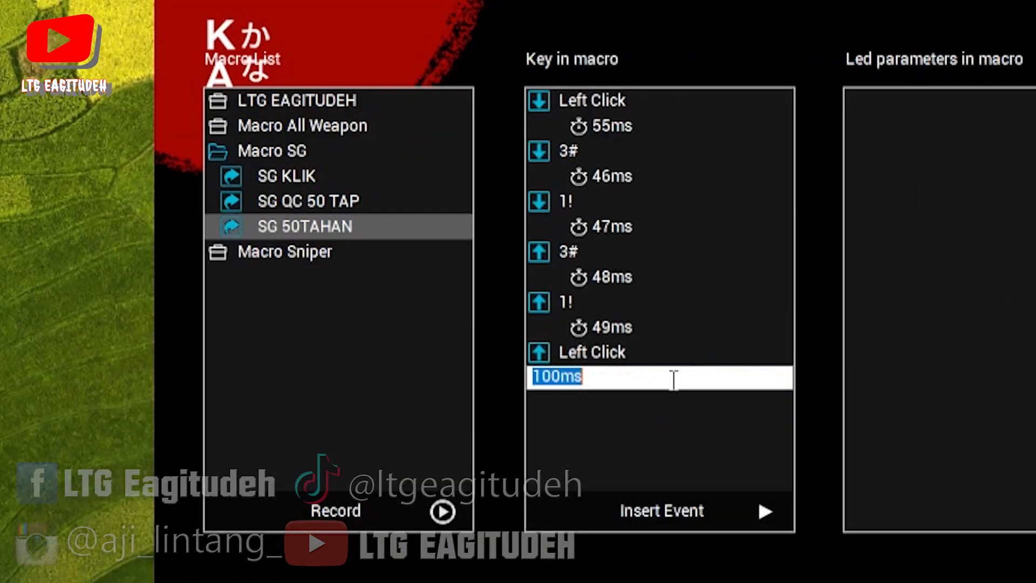
{"action": "type", "text": "277"}
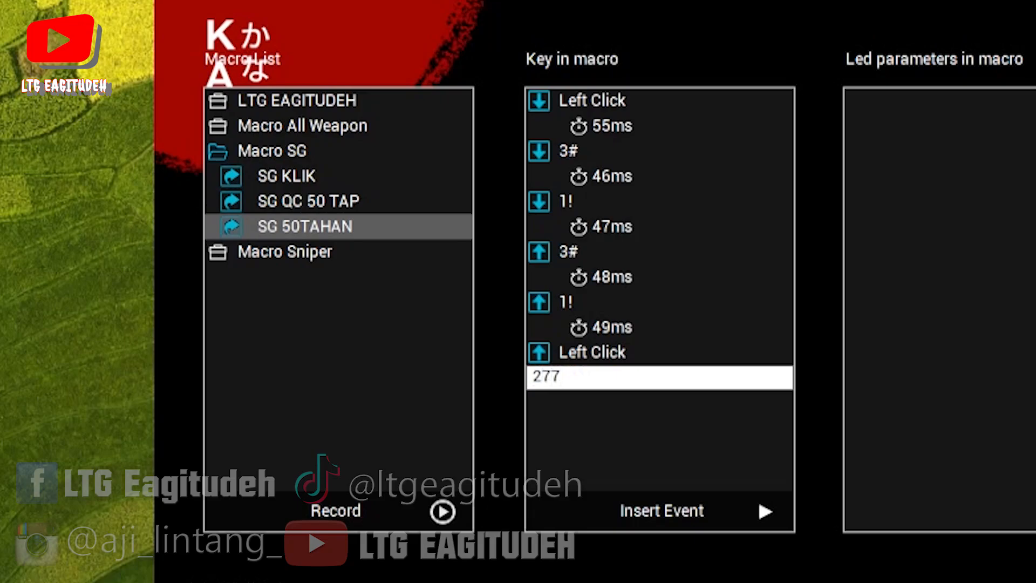
{"action": "key", "text": "Return"}
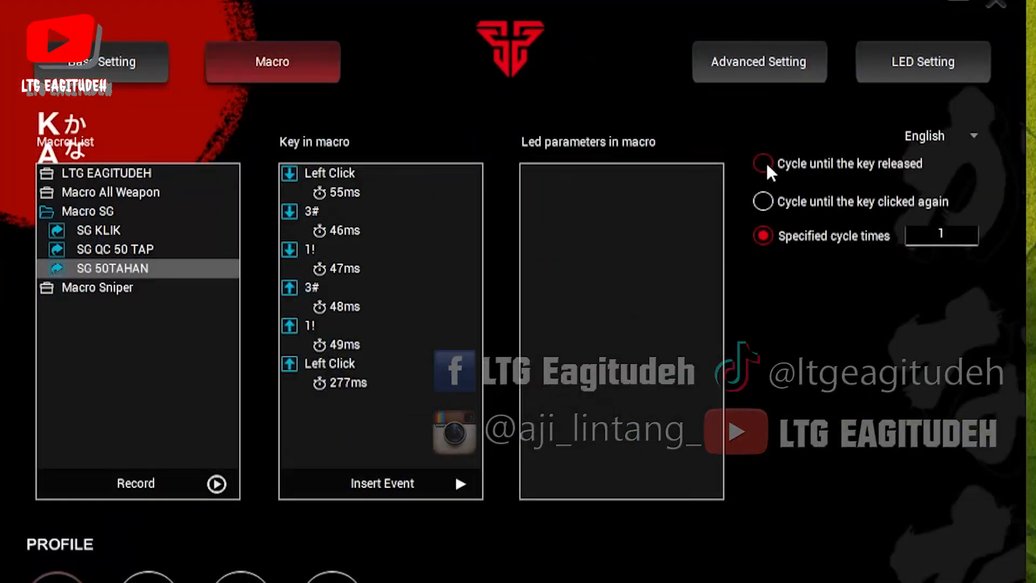
{"action": "left_click", "coordinate": [813, 145]}
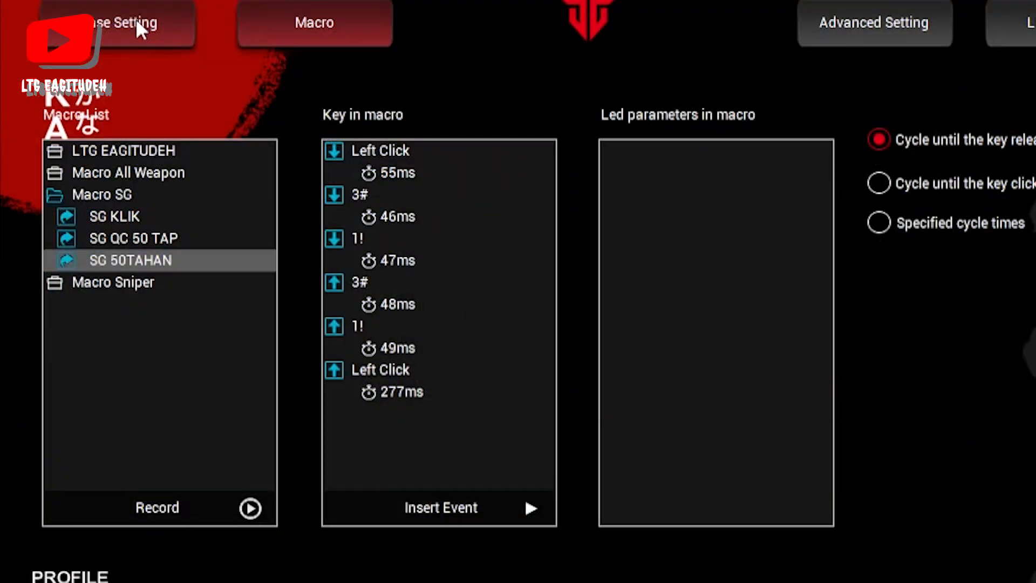
- Assign the SG 50TAHAN macro from the Macro SG group to mouse button 5 and apply the settings
{"action": "left_click", "coordinate": [463, 93]}
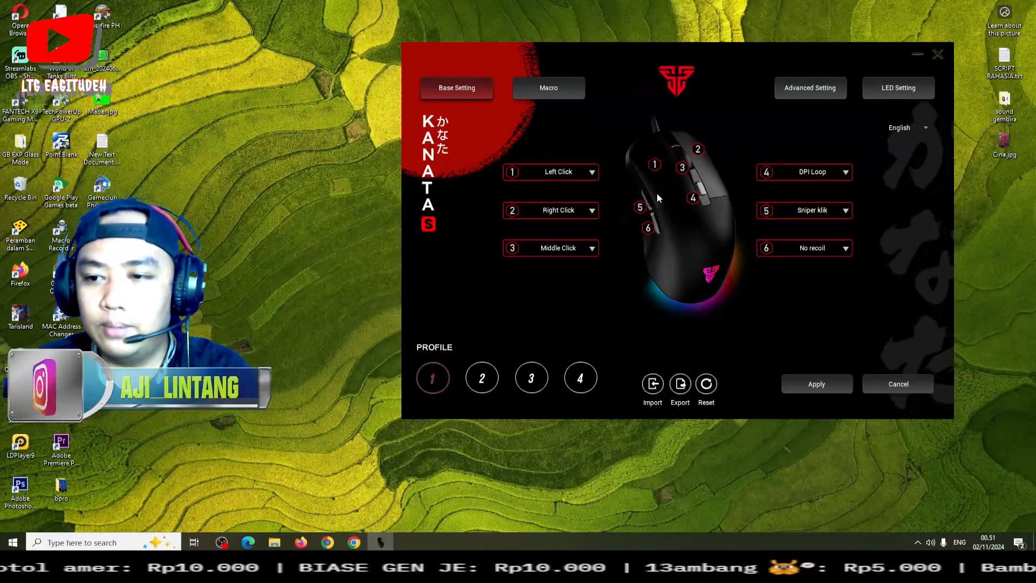
{"action": "left_click", "coordinate": [832, 210]}
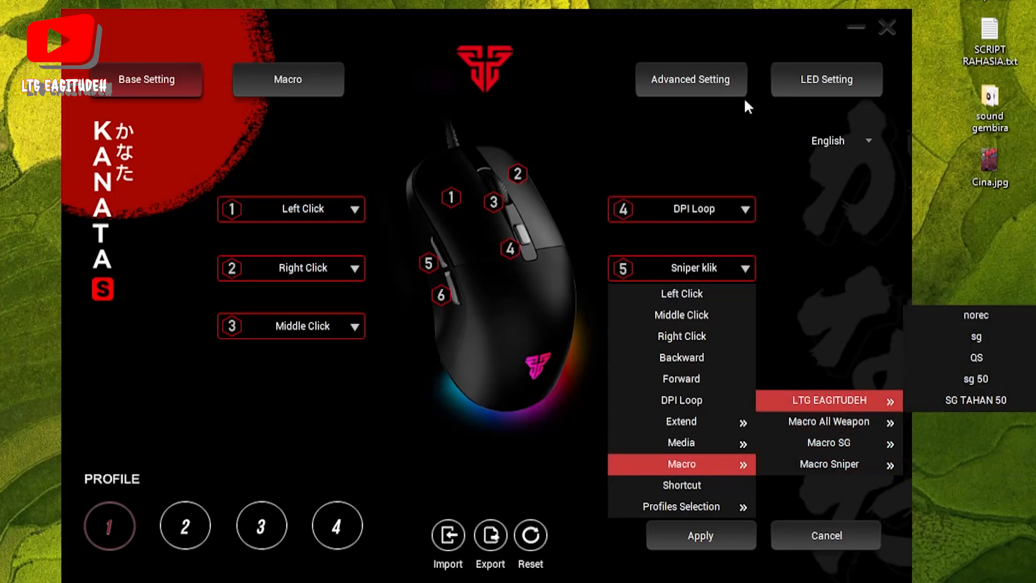
{"action": "mouse_move", "coordinate": [738, 444]}
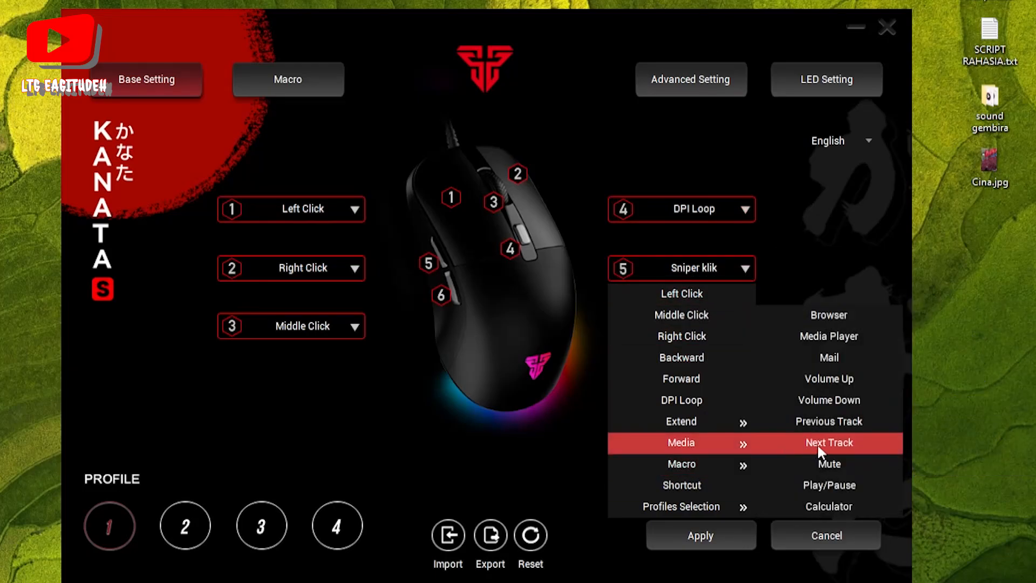
{"action": "mouse_move", "coordinate": [725, 463]}
{"action": "mouse_move", "coordinate": [827, 443]}
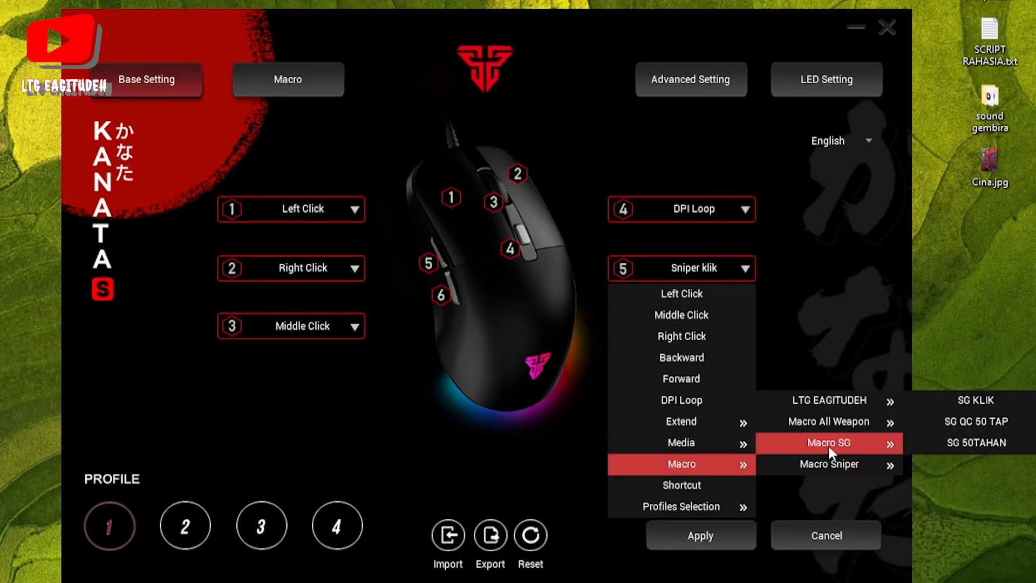
{"action": "left_click", "coordinate": [942, 445]}
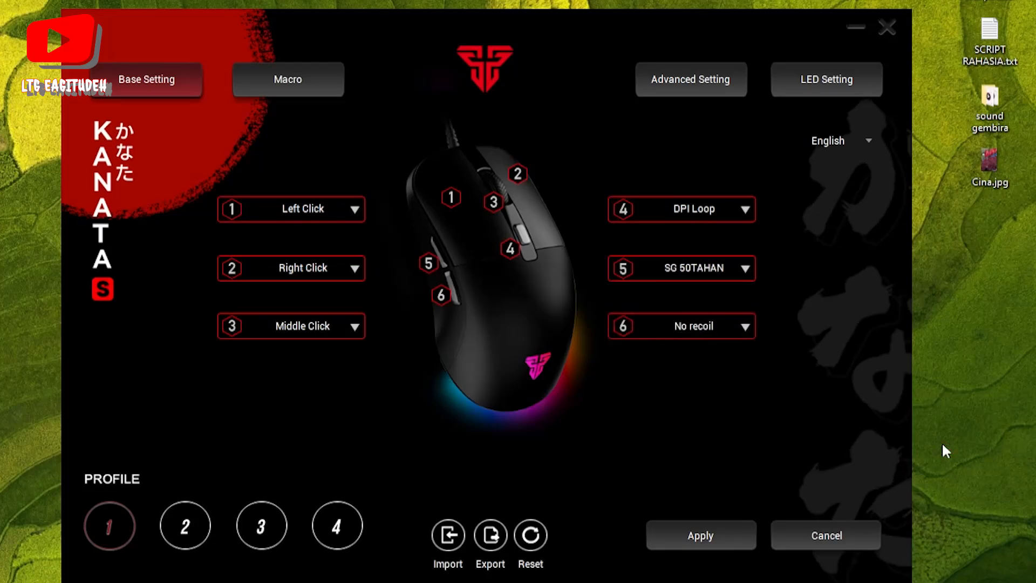
{"action": "left_click", "coordinate": [702, 534]}
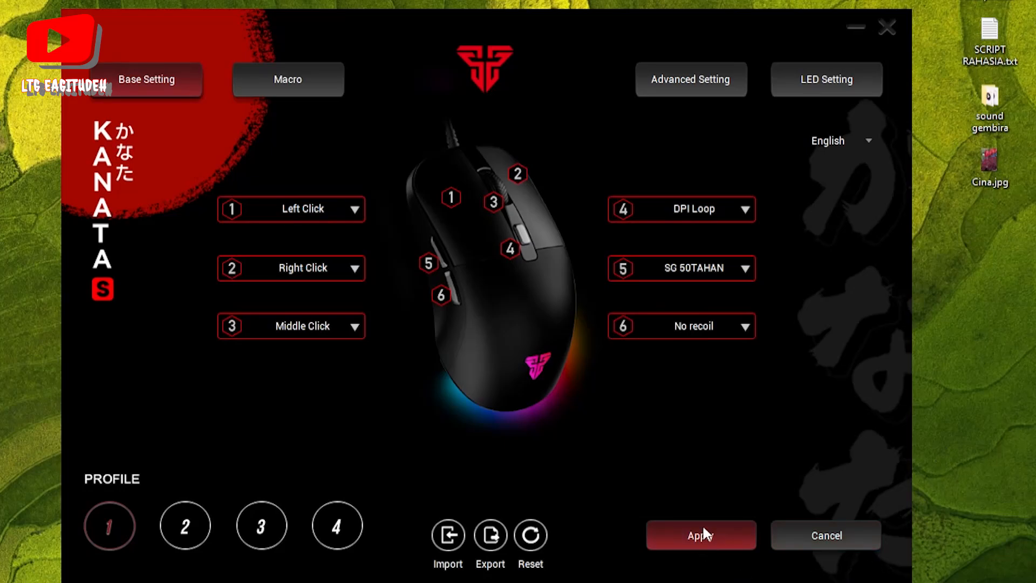